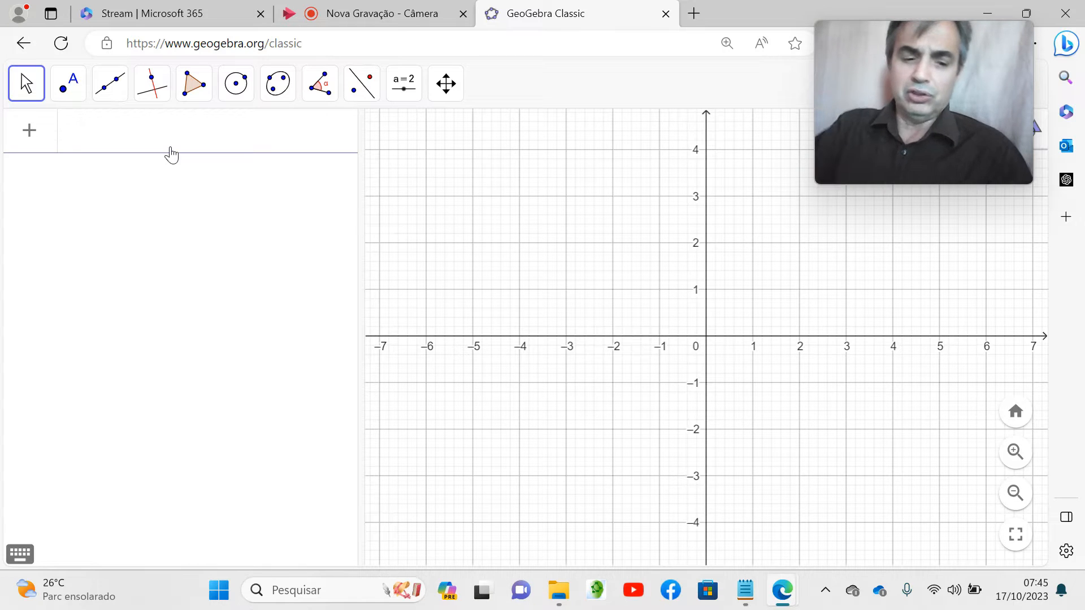
pyautogui.write(')x')
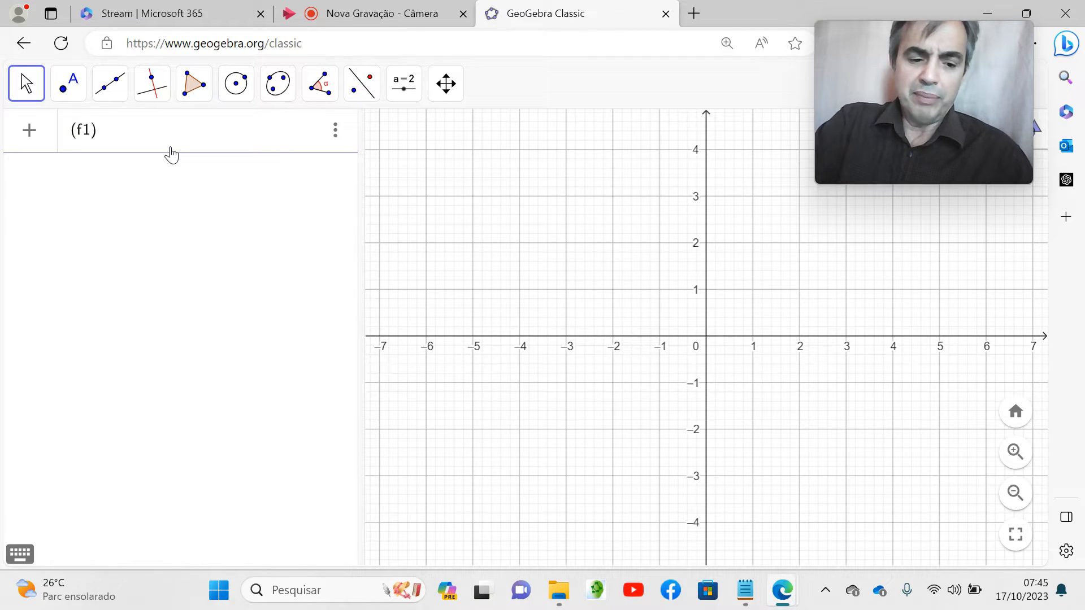
pyautogui.press('BackSpace')
pyautogui.press('BackSpace')
pyautogui.press('BackSpace')
pyautogui.press('BackSpace')
pyautogui.press('BackSpace')
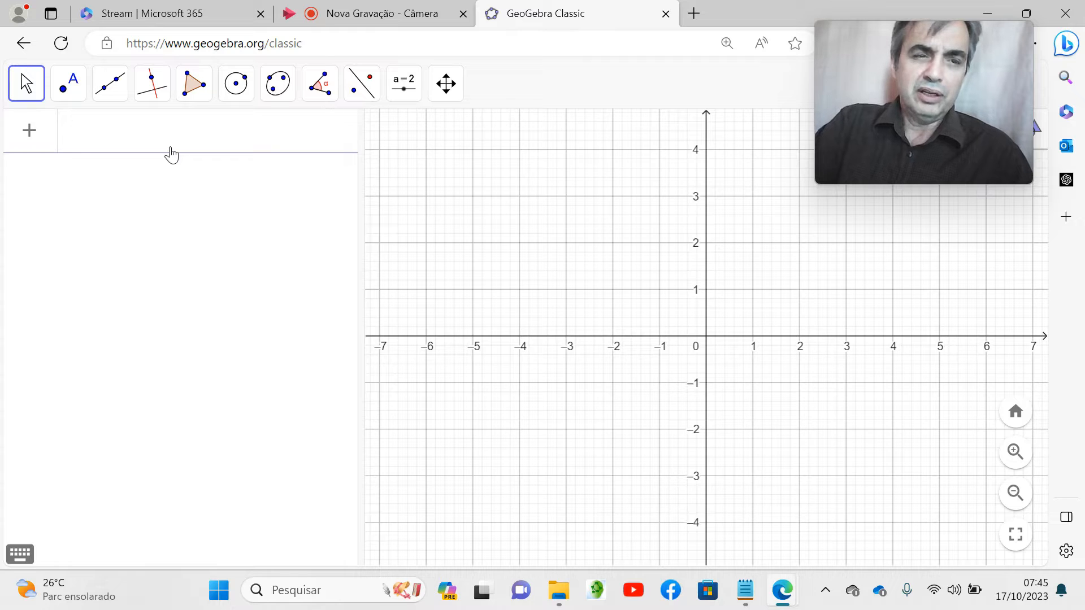
# - Define the function f1(s) = 3cos(s/3) and widen the graph area
pyautogui.keyDown('ctrl'); pyautogui.scroll(7, 152, 192); pyautogui.keyUp('ctrl')
pyautogui.keyDown('ctrl'); pyautogui.scroll(-2, 162, 201); pyautogui.keyUp('ctrl')
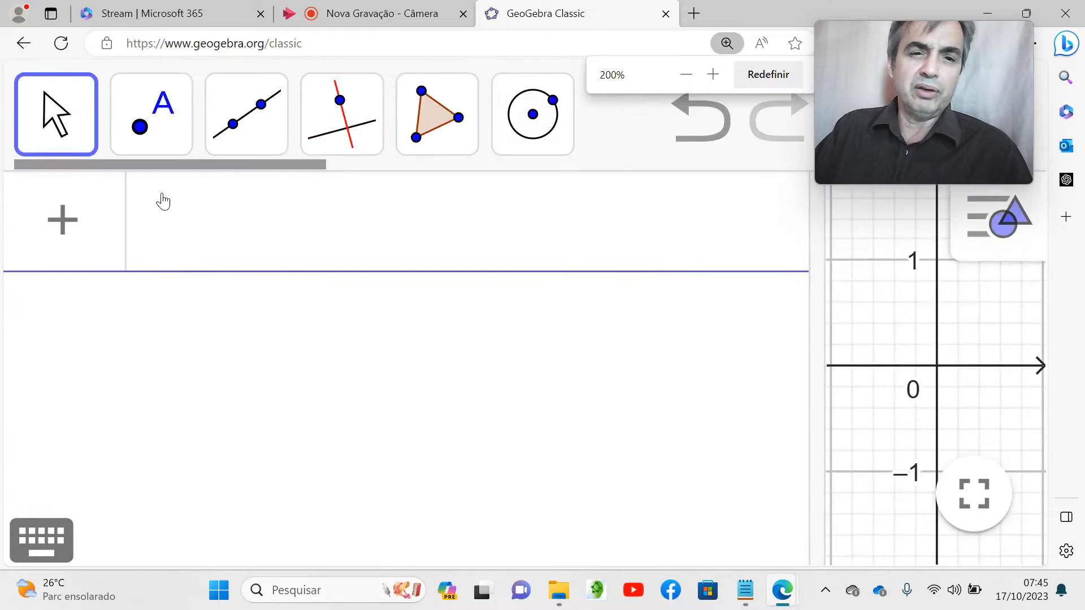
pyautogui.write('f1')
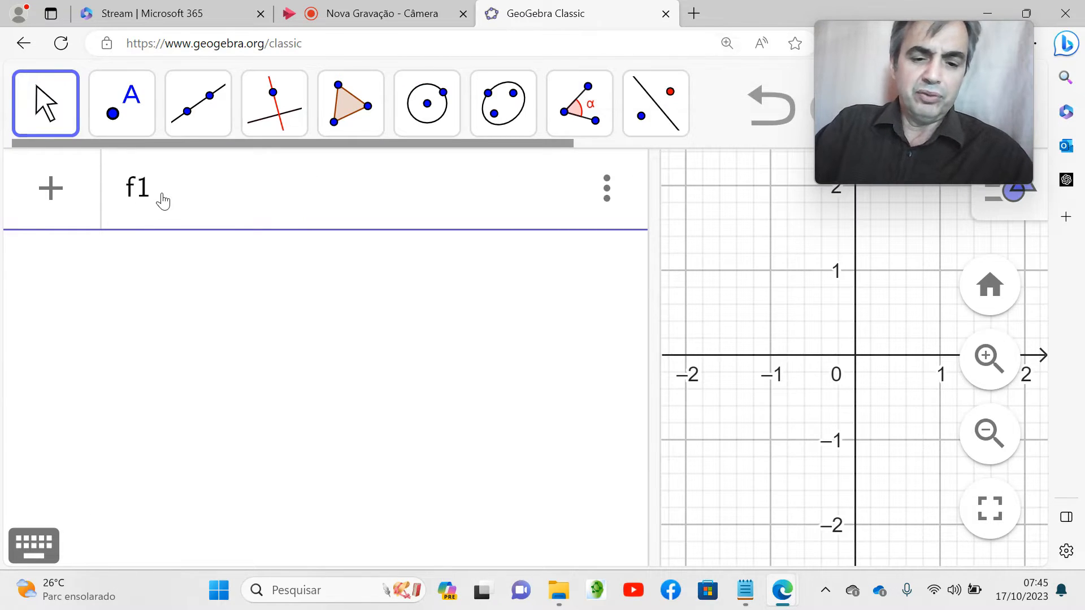
pyautogui.write('(')
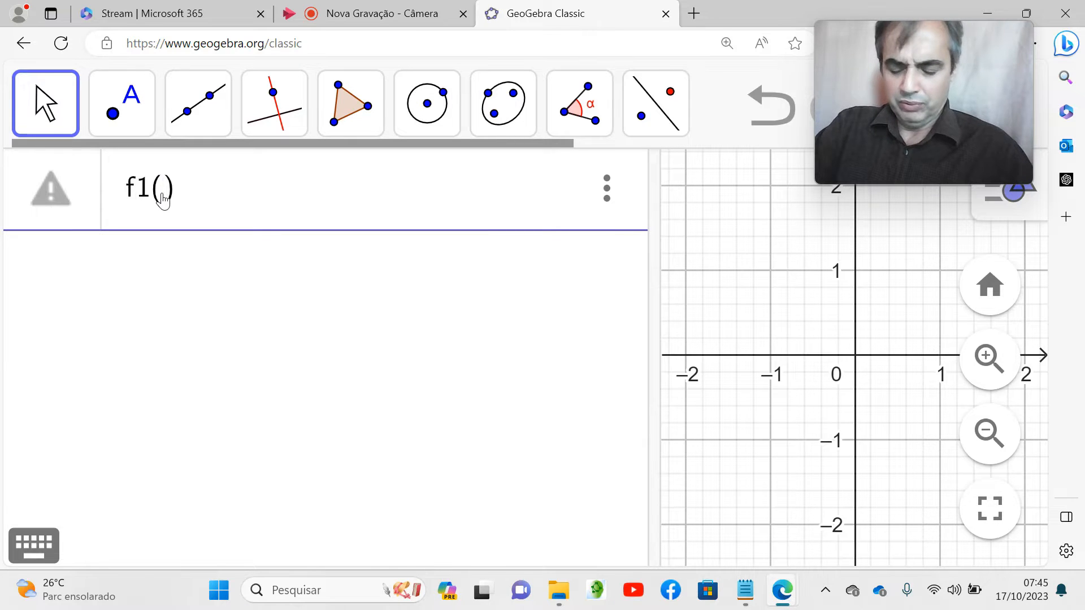
pyautogui.write('s) ')
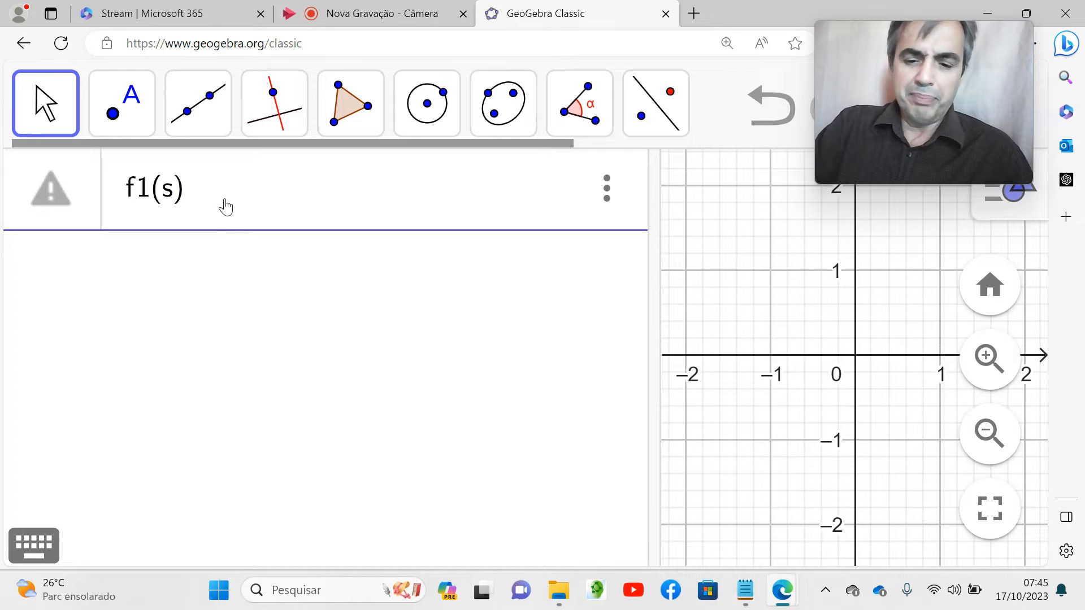
pyautogui.write('= 3cos(')
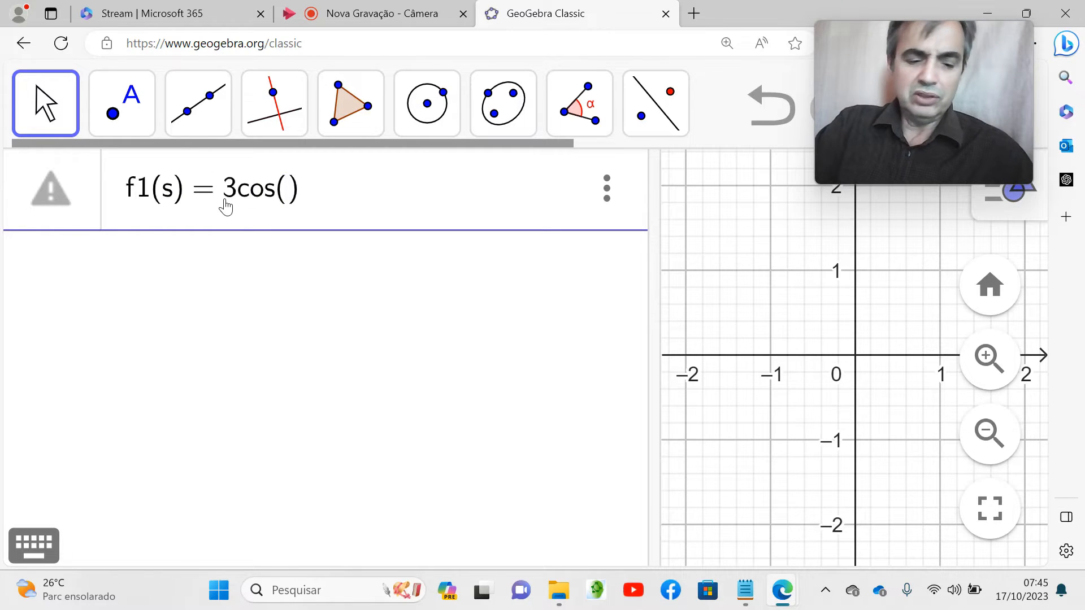
pyautogui.write('s')
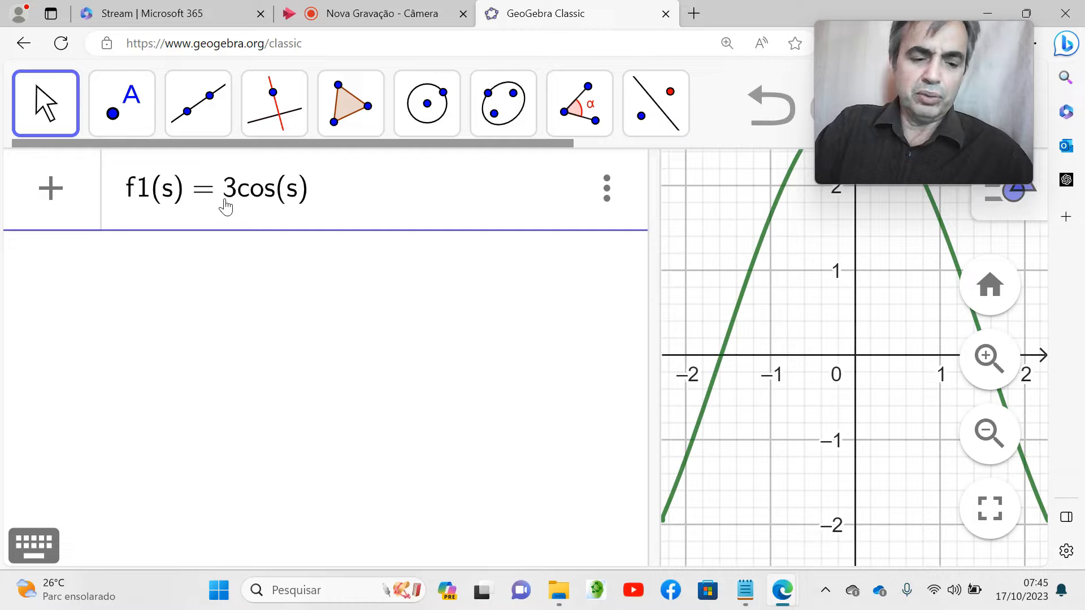
pyautogui.write('/3')
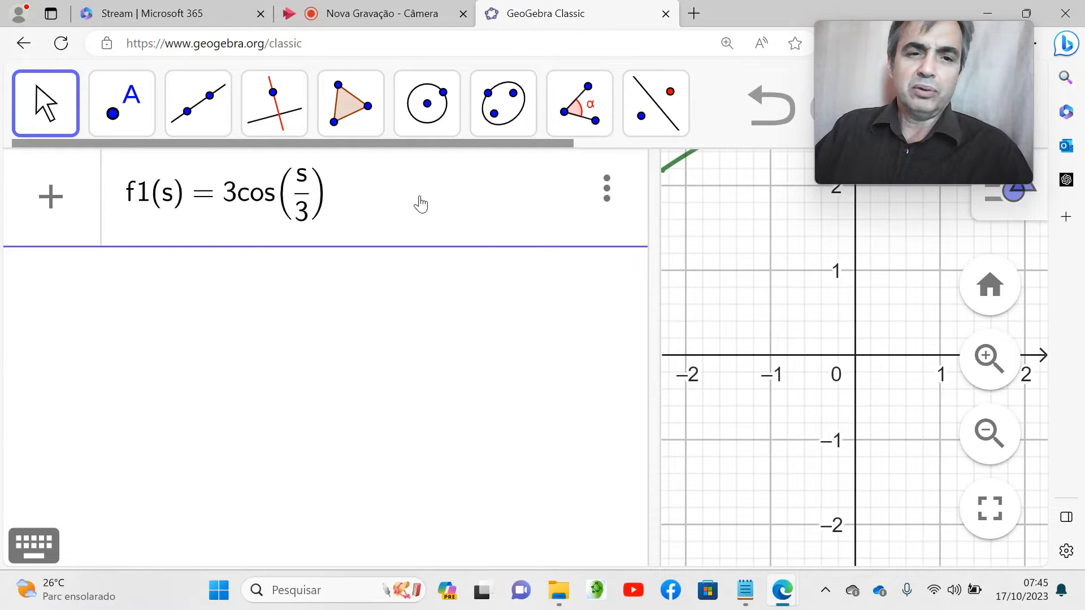
pyautogui.scroll(-2, 709, 297)
pyautogui.moveTo(649, 279); pyautogui.dragTo(500, 316)
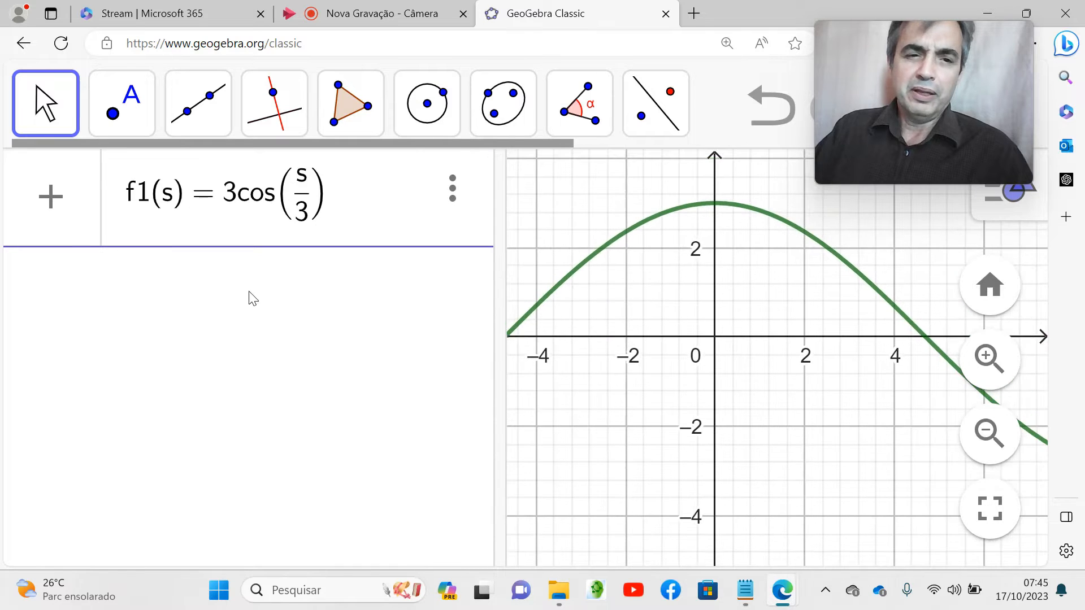
# - Add a second function, f2(s) = 3sen(s^3), below f1
pyautogui.click(228, 281)
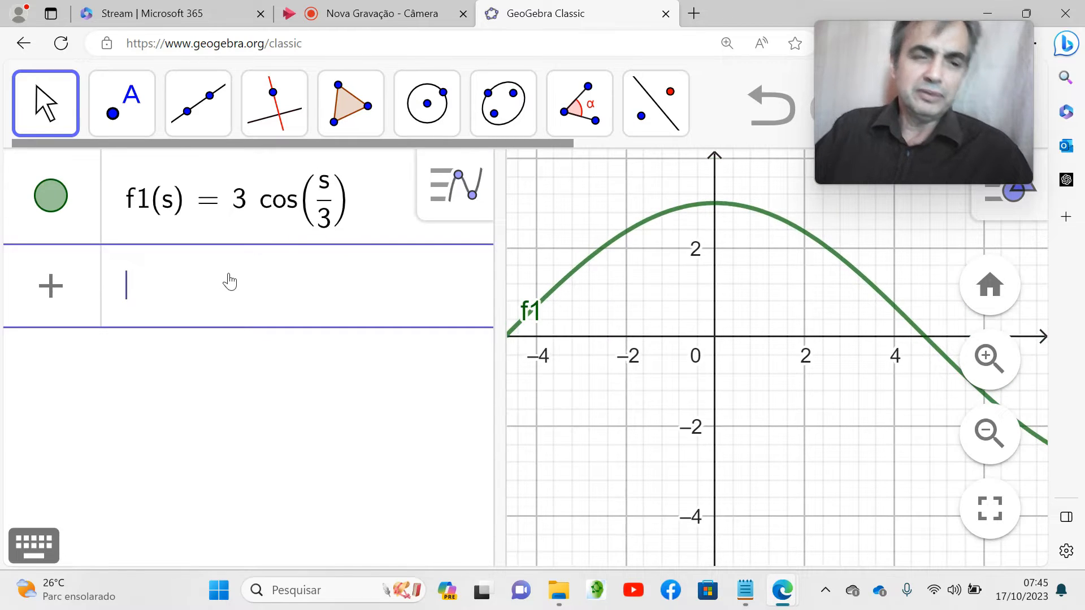
pyautogui.write('f2')
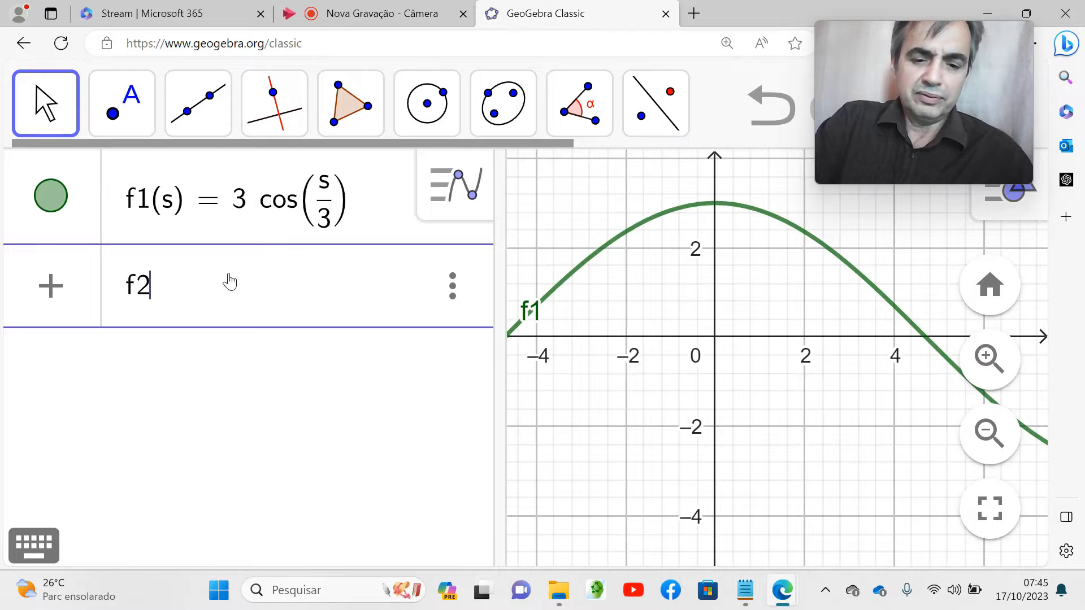
pyautogui.write('(s')
pyautogui.write('=3sen')
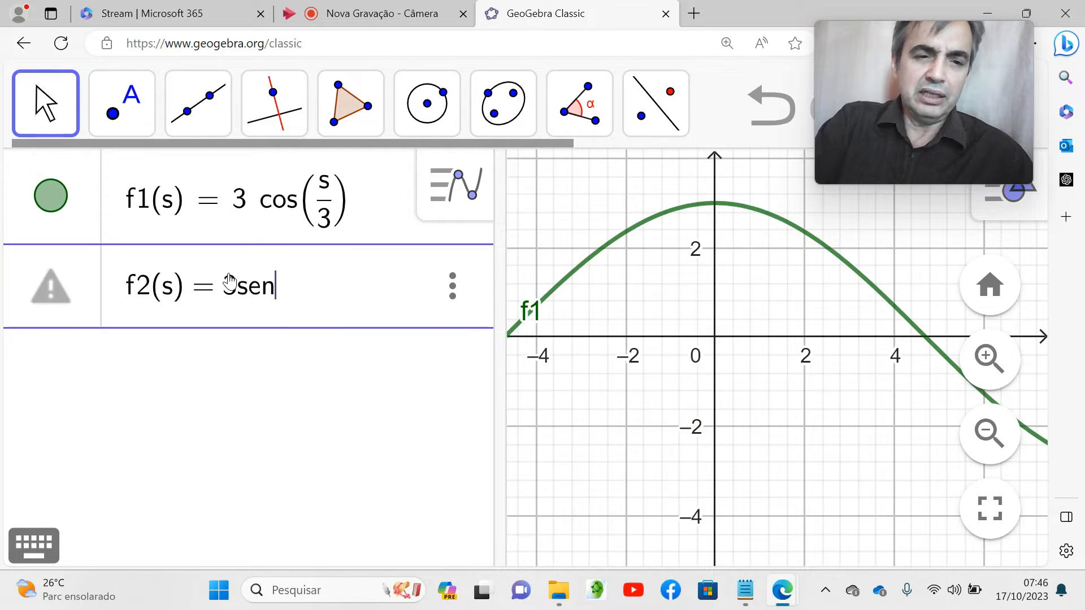
pyautogui.write('(')
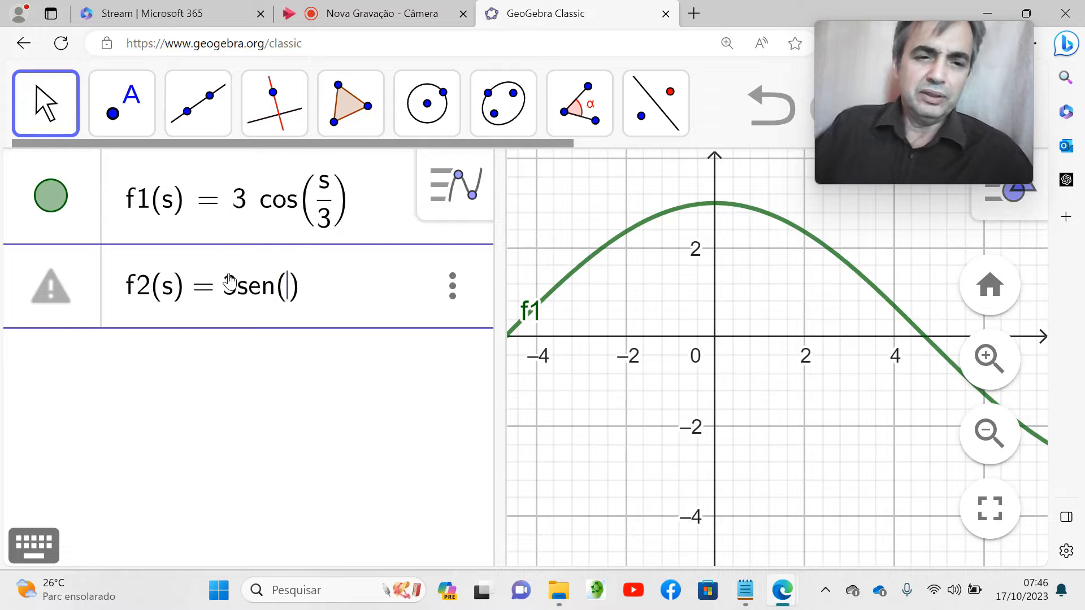
pyautogui.write('s')
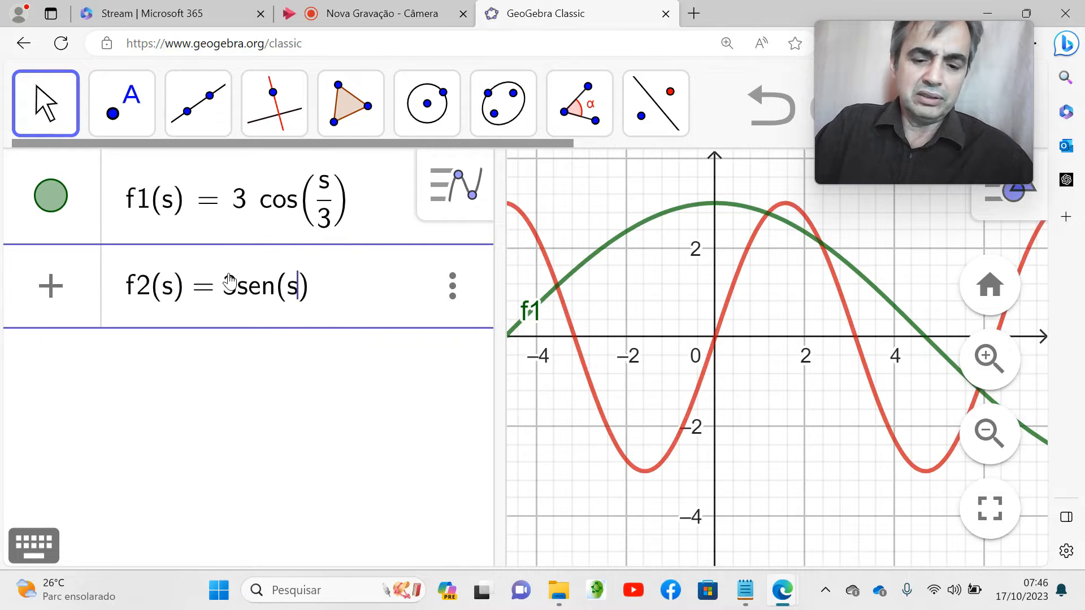
pyautogui.write('^3')
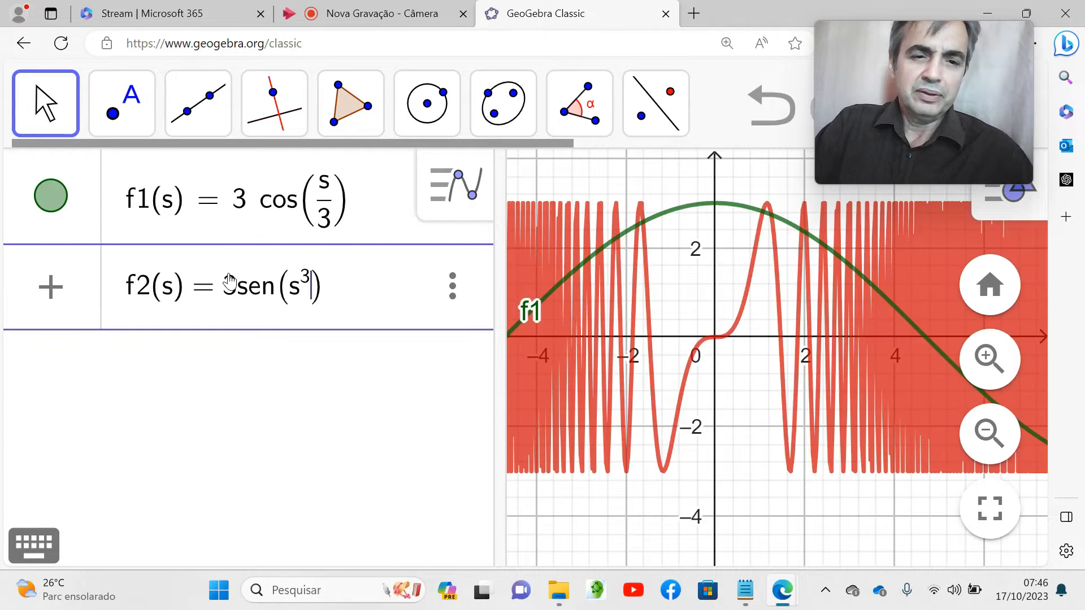
pyautogui.press('Return')
# - Replace the cubed argument of f2 with s/3 so it reads f2(s) = 3sen(s/3)
pyautogui.click(331, 291)
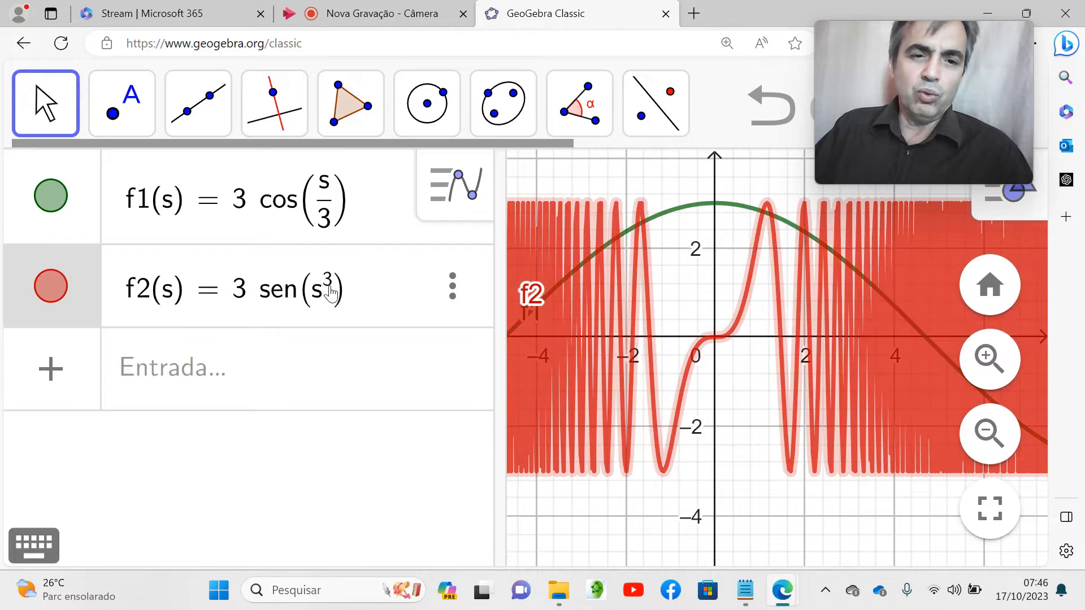
pyautogui.press('BackSpace')
pyautogui.press('BackSpace')
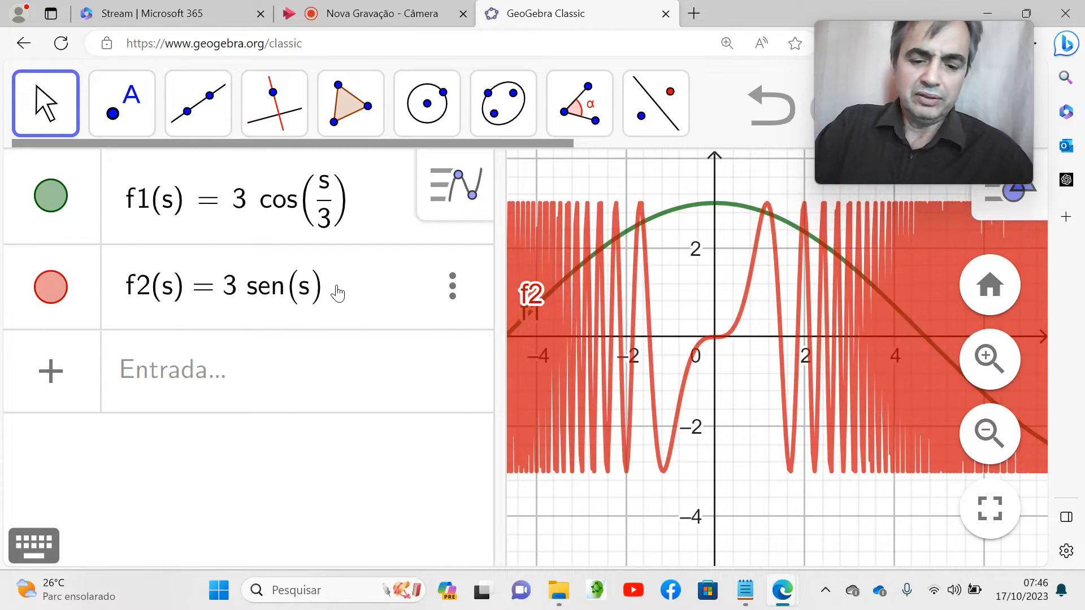
pyautogui.write('^')
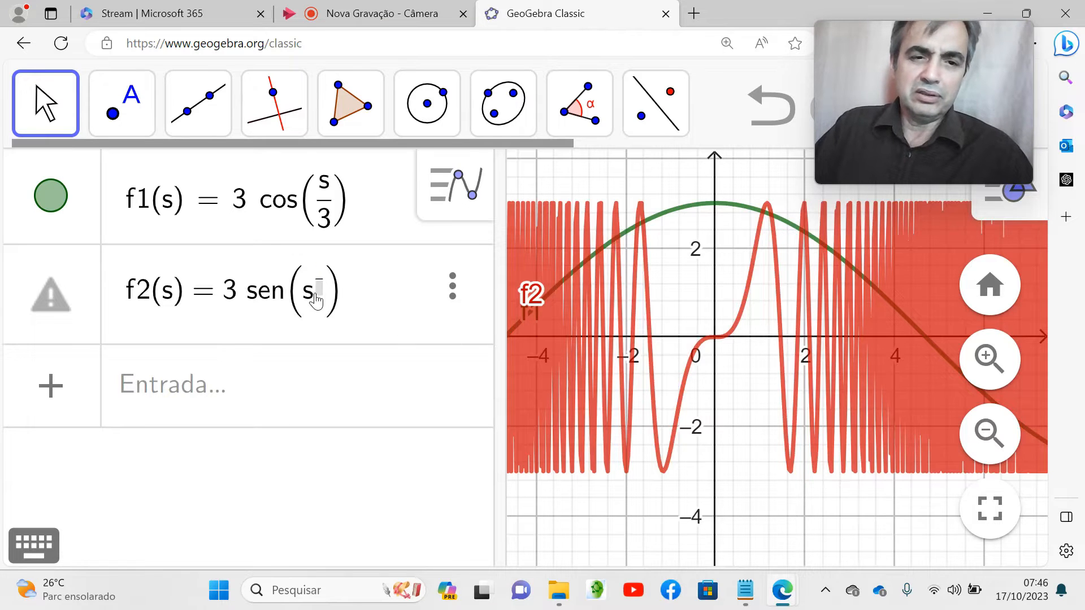
pyautogui.press('BackSpace')
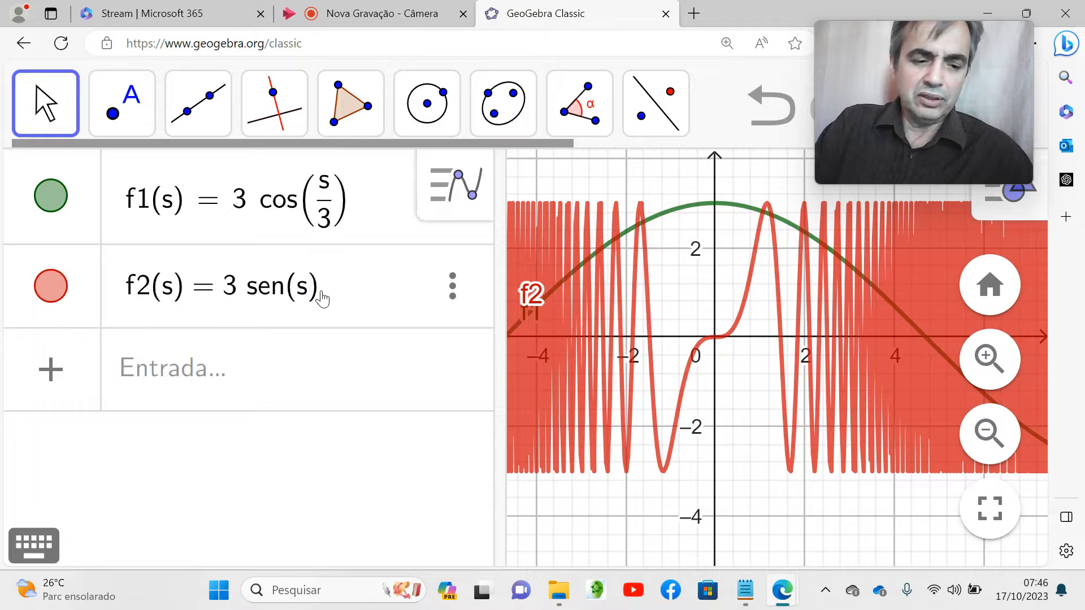
pyautogui.write('/3')
pyautogui.click(363, 295)
pyautogui.press('Return')
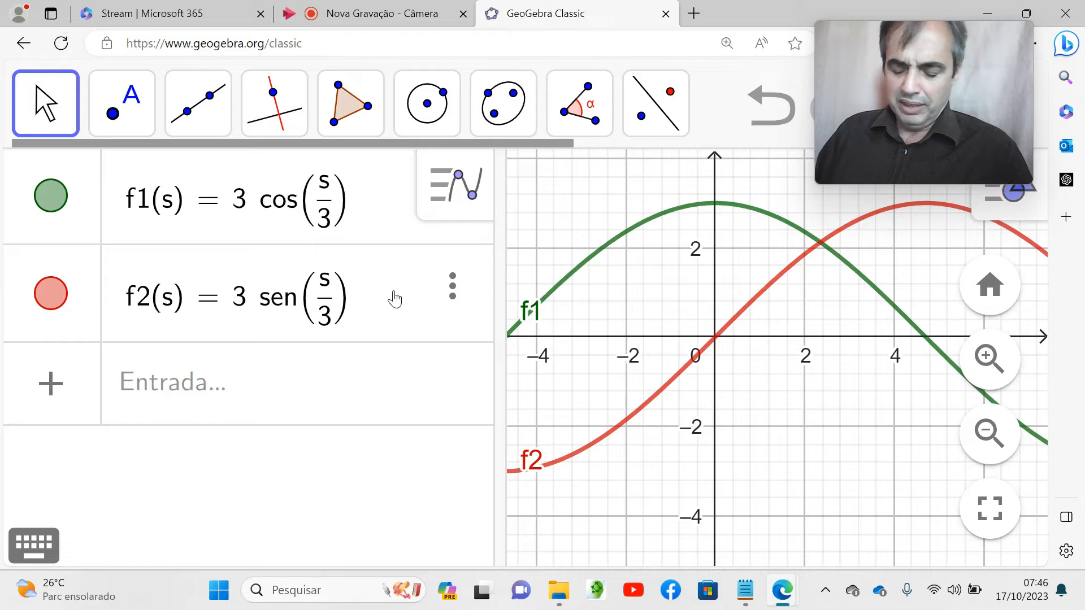
# - Insert the Curva command template with two expressions, a variable, and initial and final values in a new entry
pyautogui.click(205, 381)
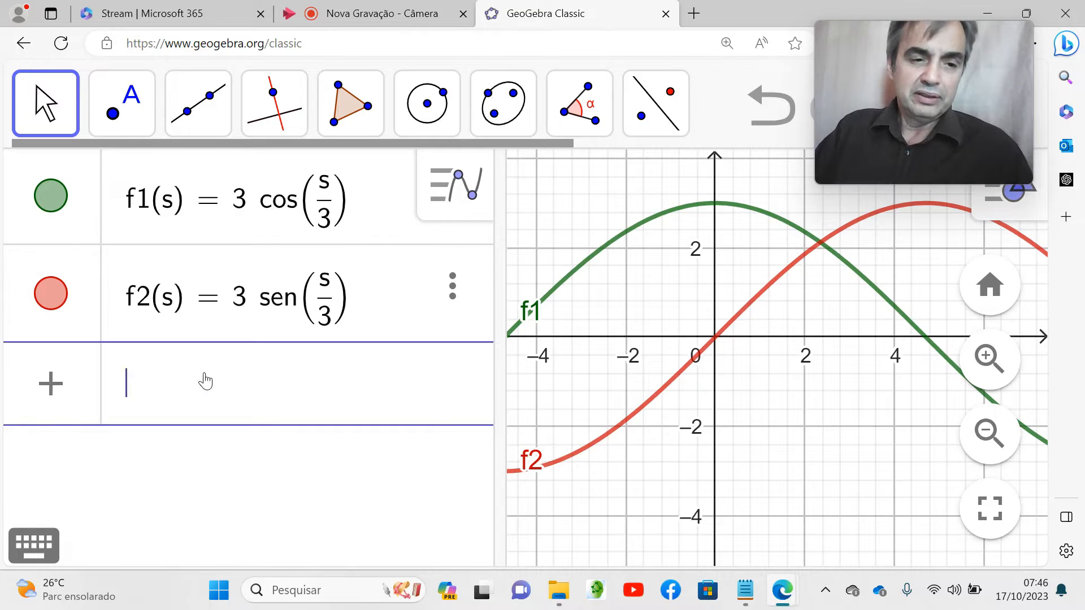
pyautogui.write('curb')
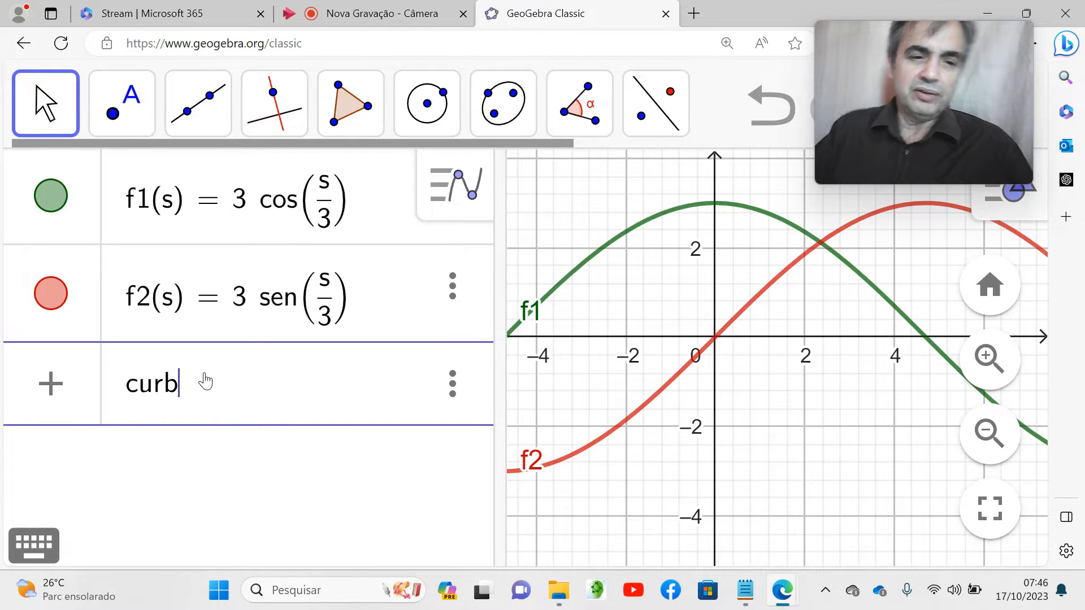
pyautogui.press('BackSpace')
pyautogui.write('v')
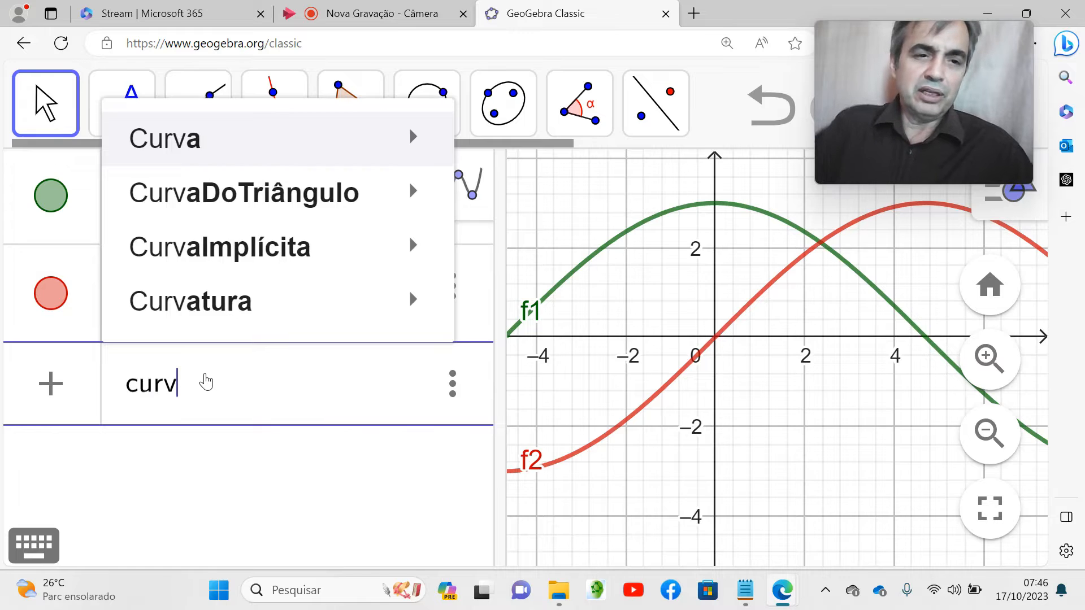
pyautogui.moveTo(178, 135)
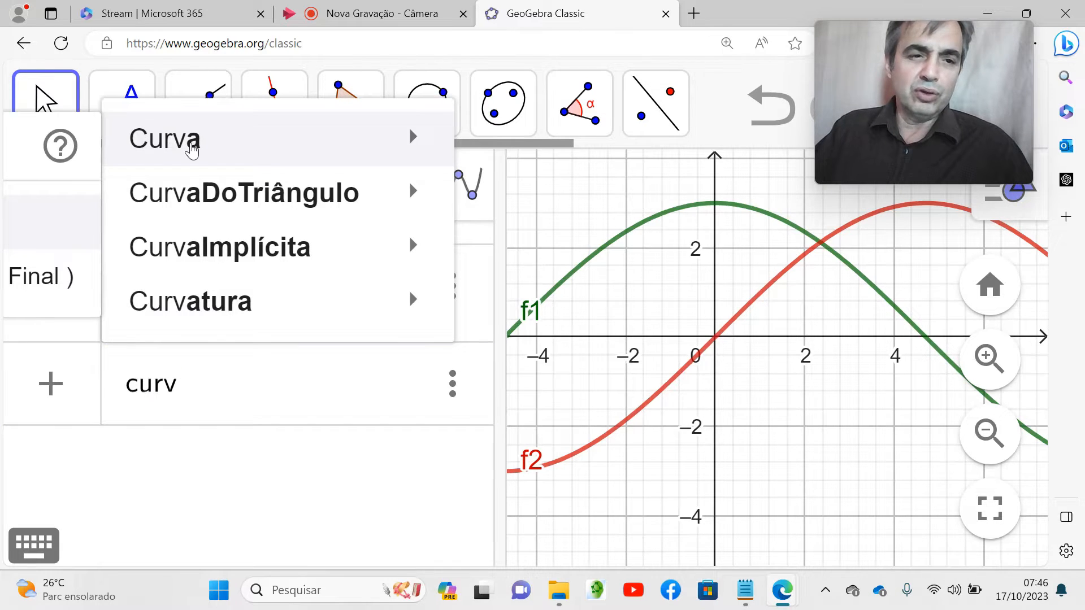
pyautogui.click(208, 396)
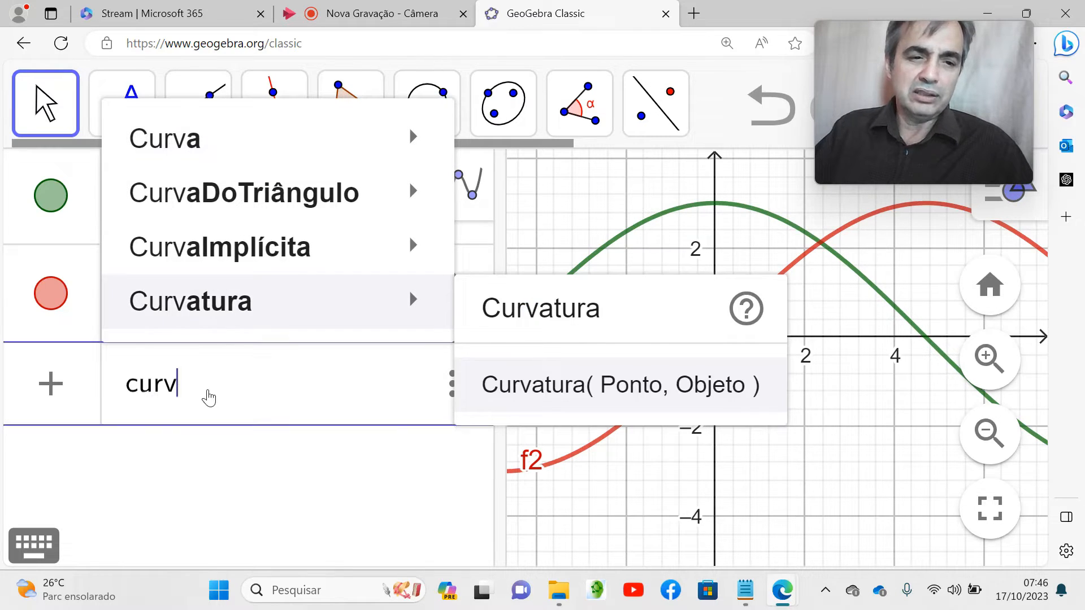
pyautogui.write('a')
pyautogui.moveTo(165, 151)
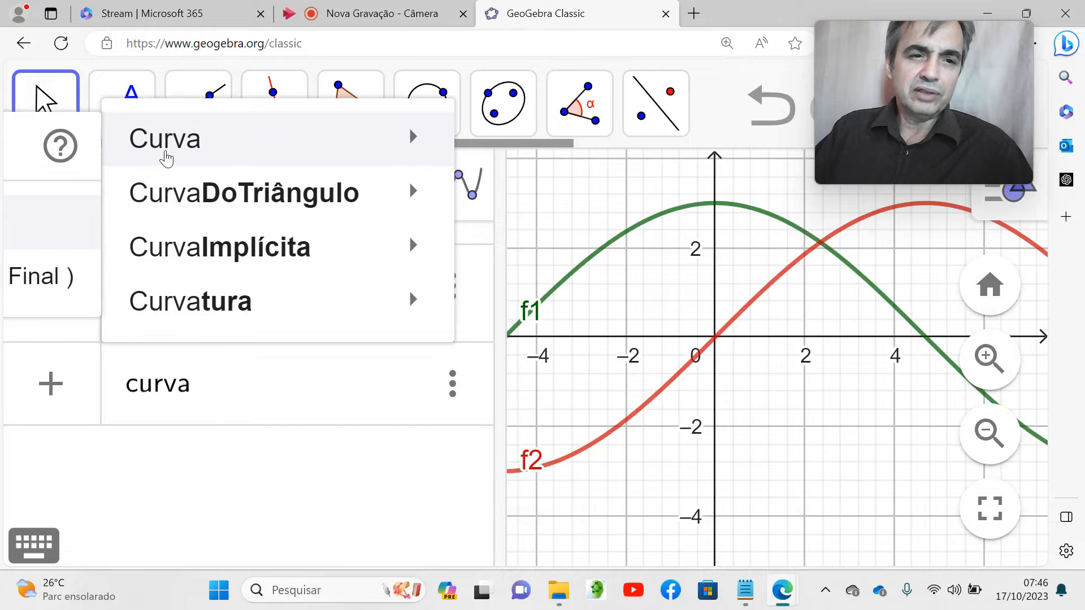
pyautogui.hotkey('ctrl', '-')
pyautogui.moveTo(271, 160)
pyautogui.moveTo(195, 126)
pyautogui.click(503, 182)
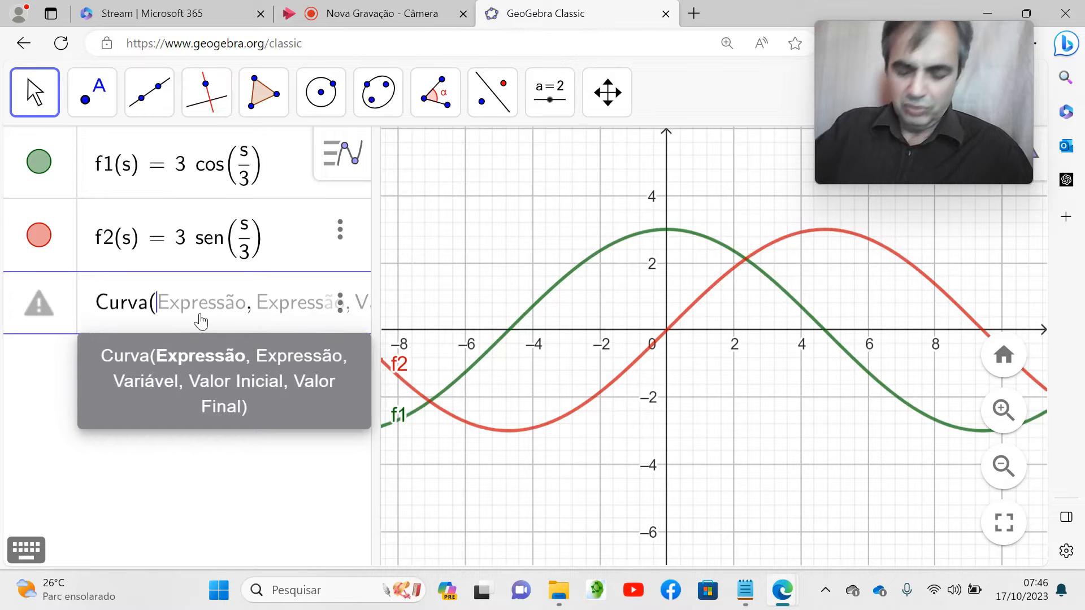
# - Fill the Curva command's expressions with f1(s) and f2(s), and its variable with s
pyautogui.write('f1(s), f2(s),')
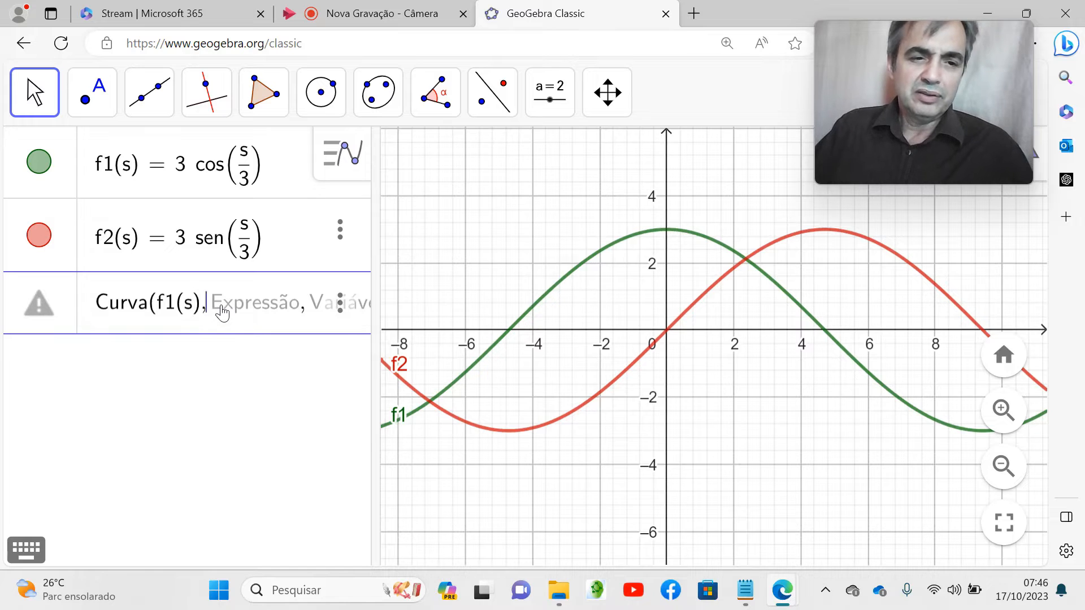
pyautogui.click(221, 311)
pyautogui.write('f2(s),')
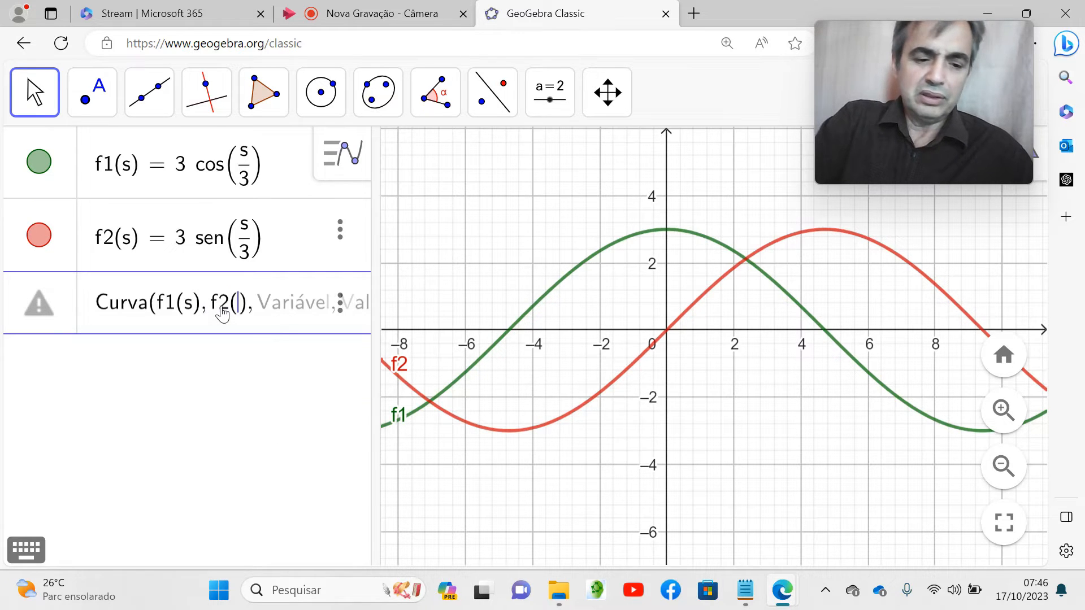
pyautogui.click(262, 313)
pyautogui.write('s')
pyautogui.click(313, 317)
pyautogui.moveTo(378, 268); pyautogui.dragTo(628, 299)
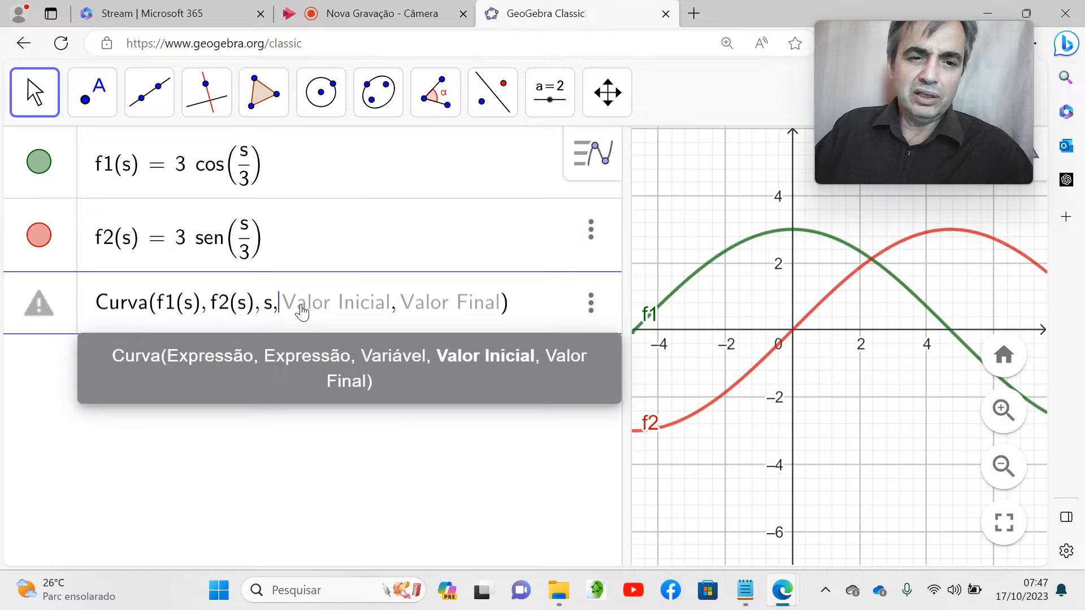
# - Set the curve's initial value to 0 and final value to 3, and create the curve
pyautogui.write('0')
pyautogui.click(356, 305)
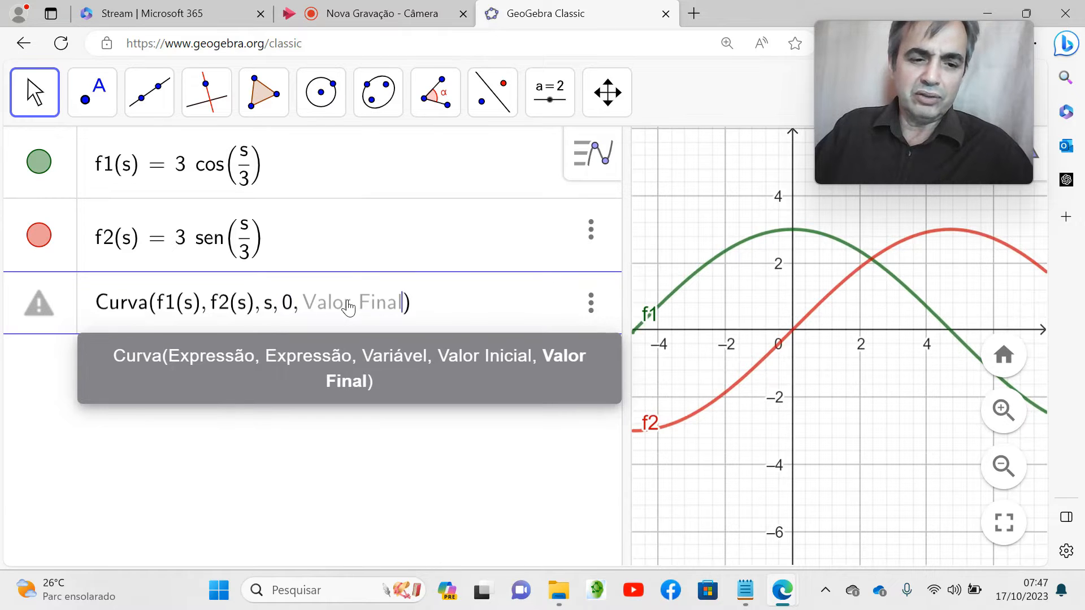
pyautogui.write('3')
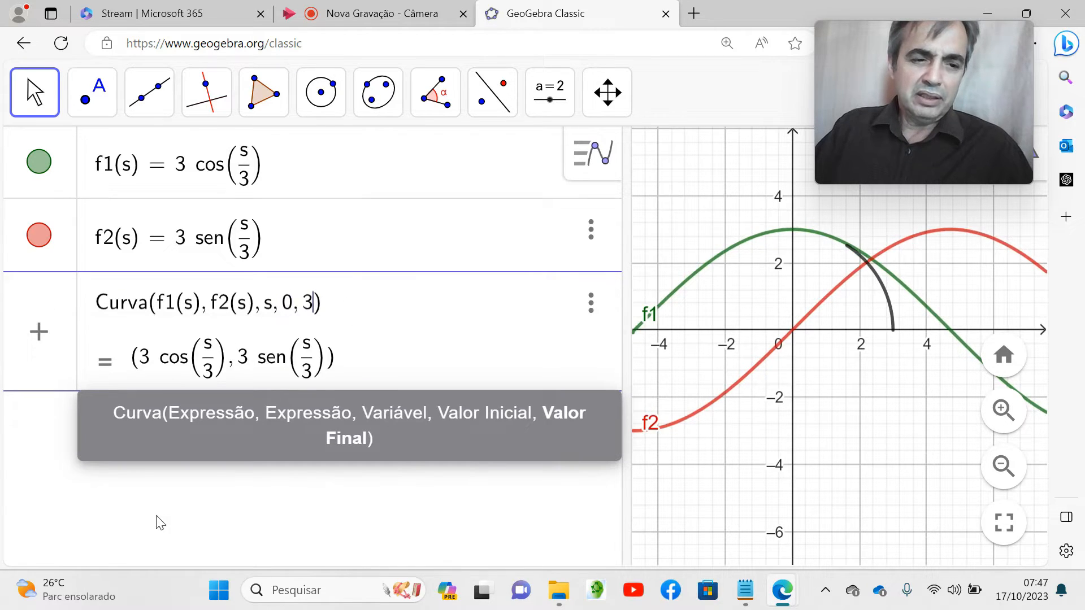
pyautogui.hotkey('ctrl', '-')
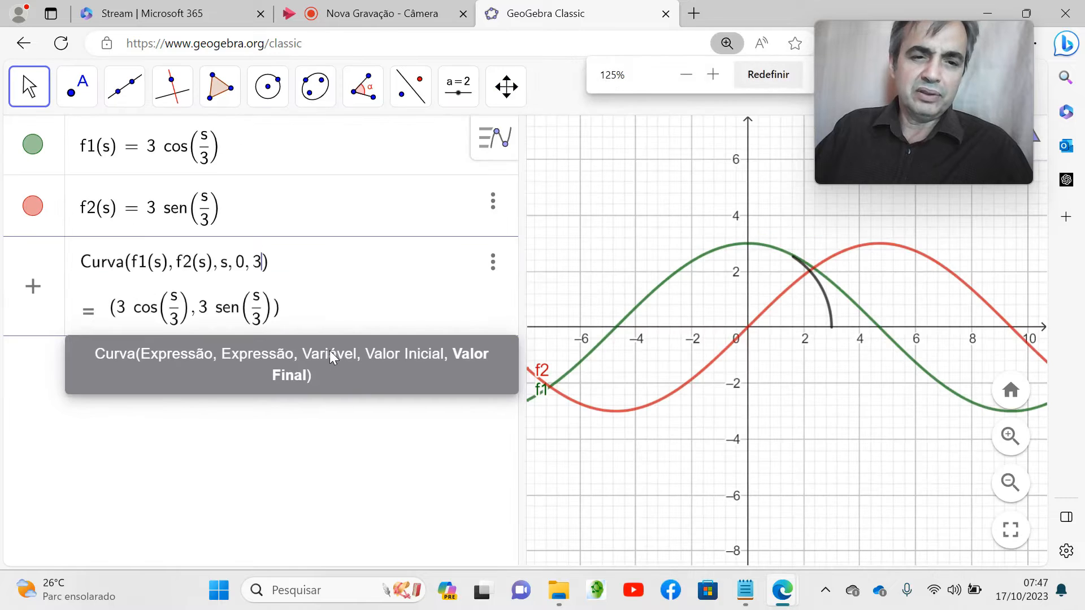
pyautogui.press('Return')
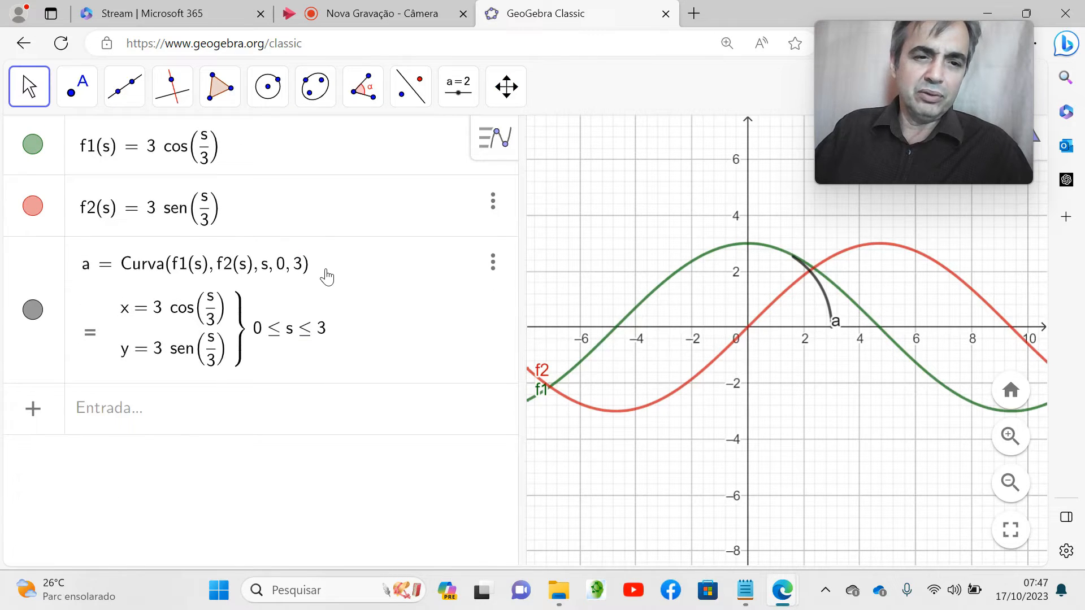
# - Change the final value of the Curva command to 3π and update the curve
pyautogui.click(304, 277)
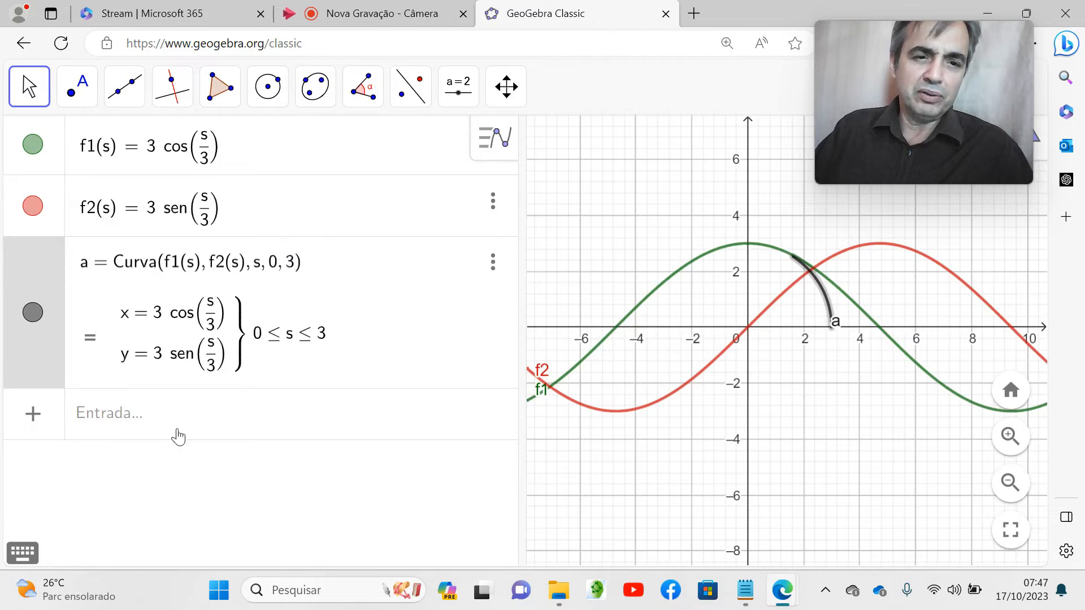
pyautogui.click(23, 553)
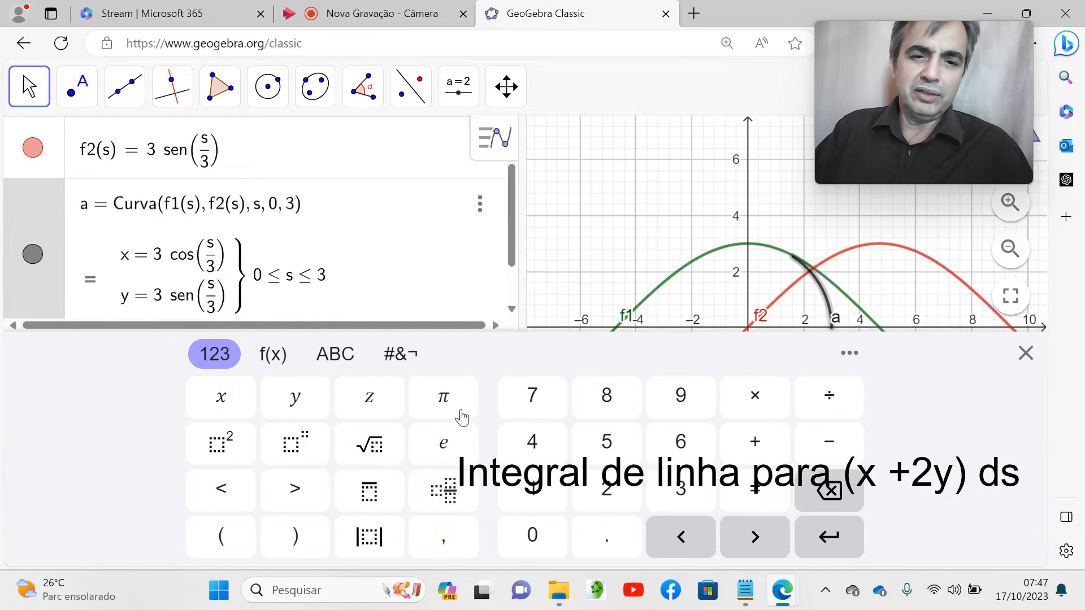
pyautogui.click(446, 408)
pyautogui.press('Return')
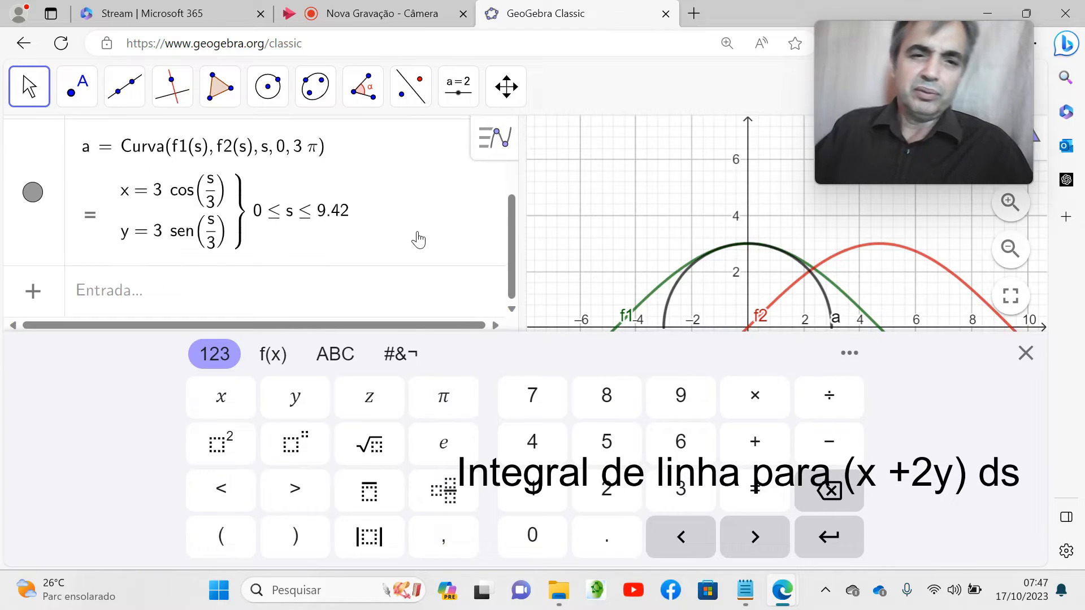
pyautogui.click(1026, 353)
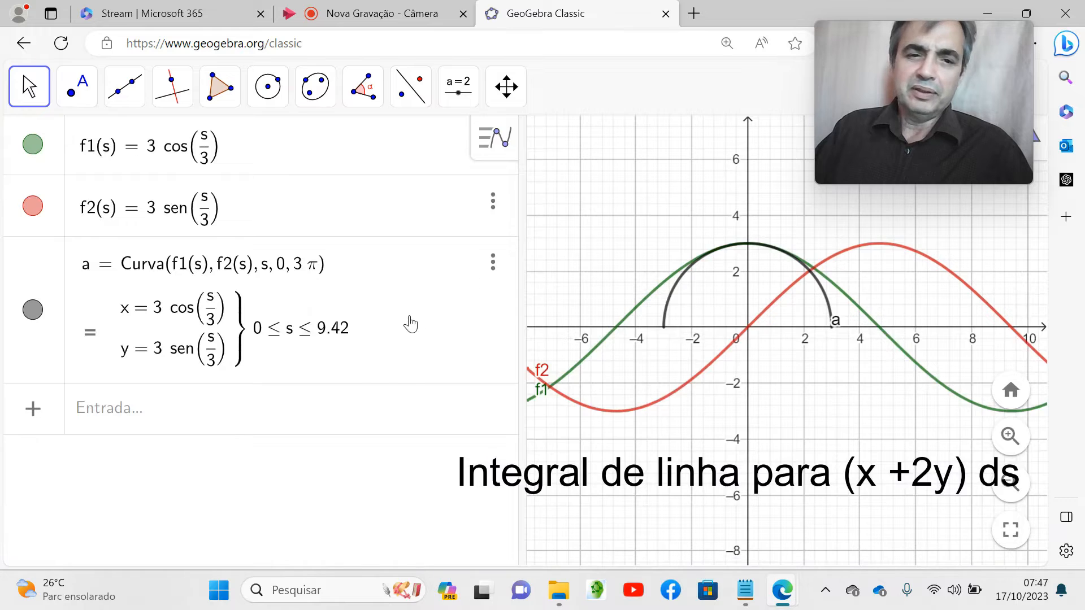
# - Enlarge the page to 150% and hide the graphs of f1 and f2
pyautogui.hotkey('ctrl', '+')
pyautogui.hotkey('ctrl', '+')
pyautogui.hotkey('ctrl', '+')
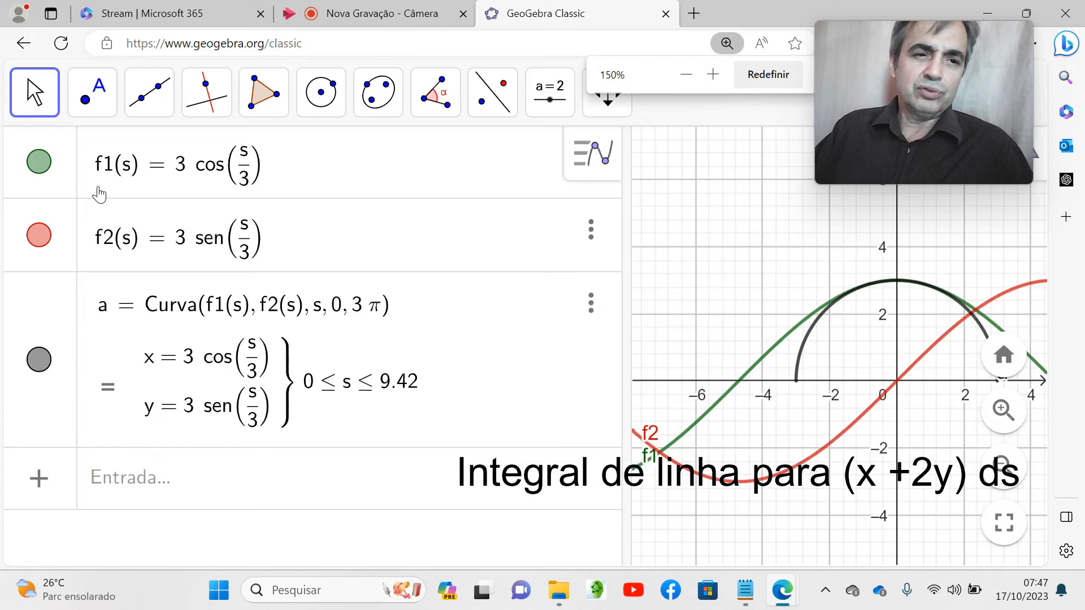
pyautogui.click(45, 171)
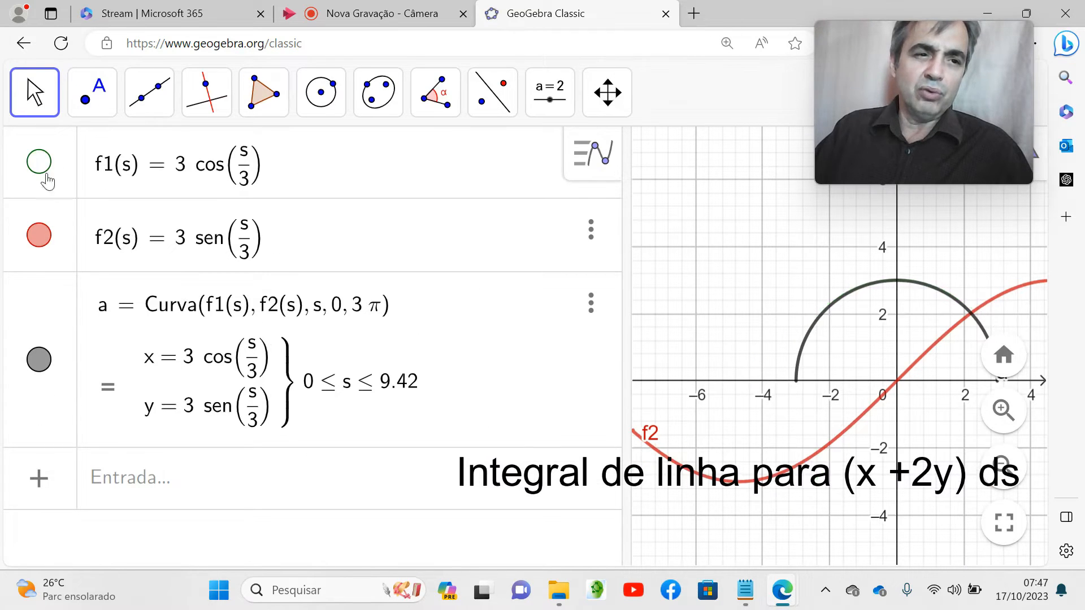
pyautogui.click(45, 237)
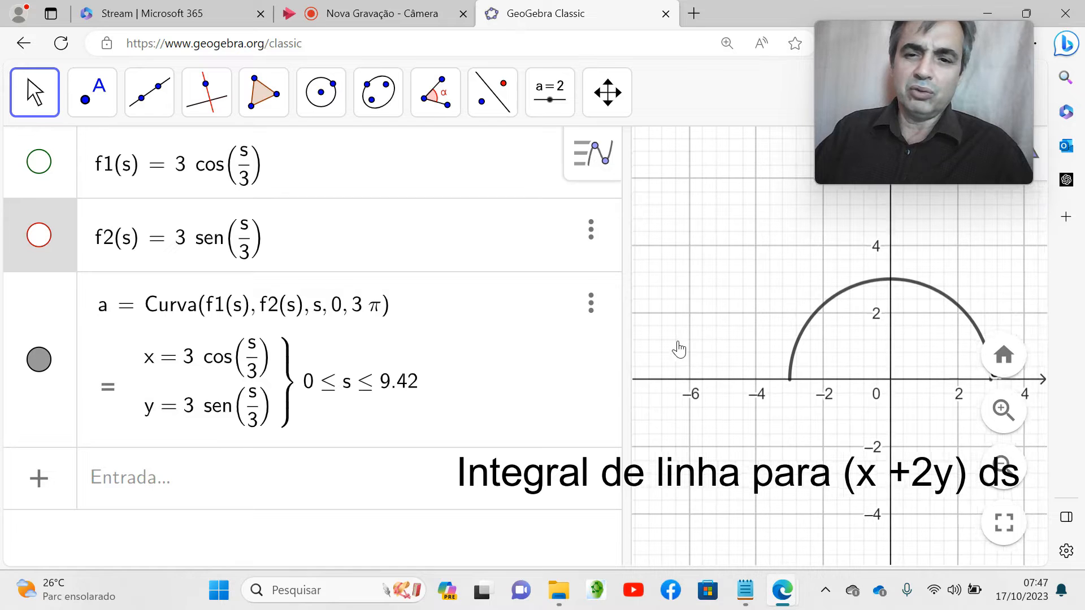
# - Widen the graphics view by narrowing the algebra view, and frame the curve at a larger scale
pyautogui.moveTo(624, 310); pyautogui.dragTo(477, 300)
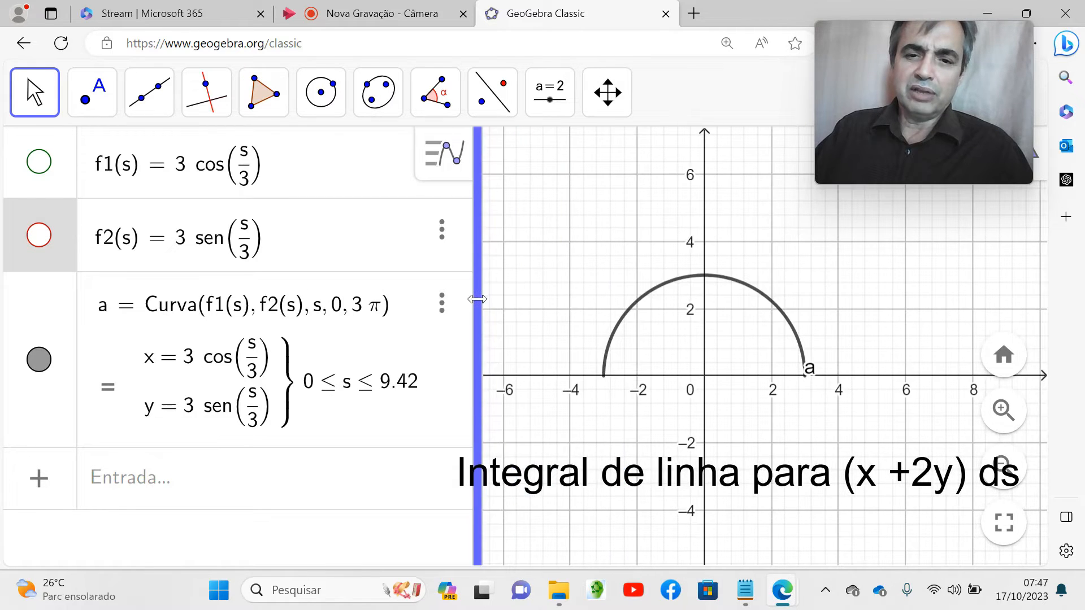
pyautogui.scroll(2, 596, 346)
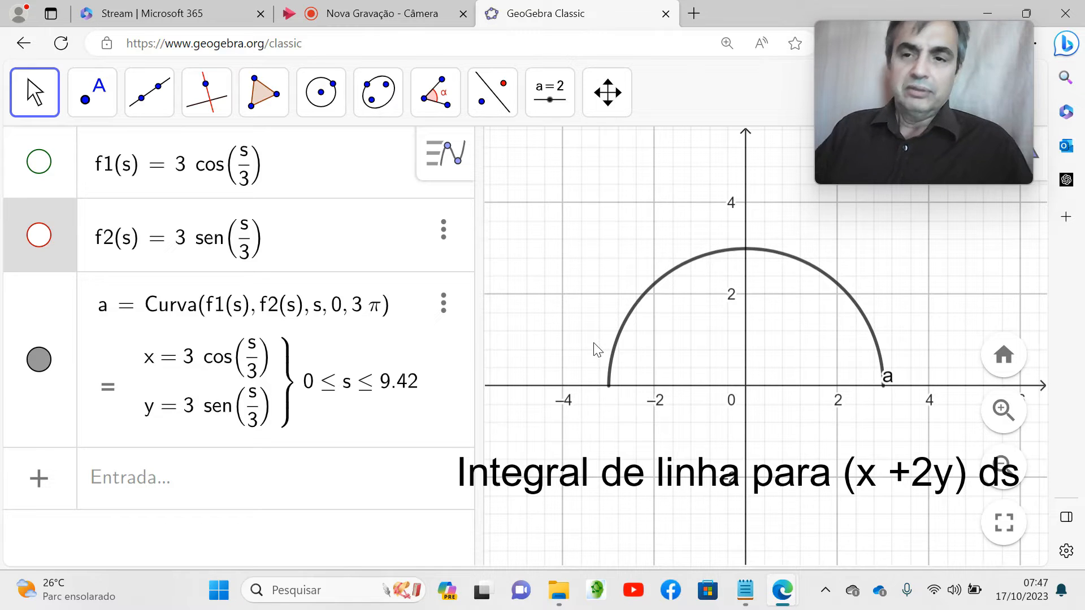
pyautogui.scroll(-1, 537, 387)
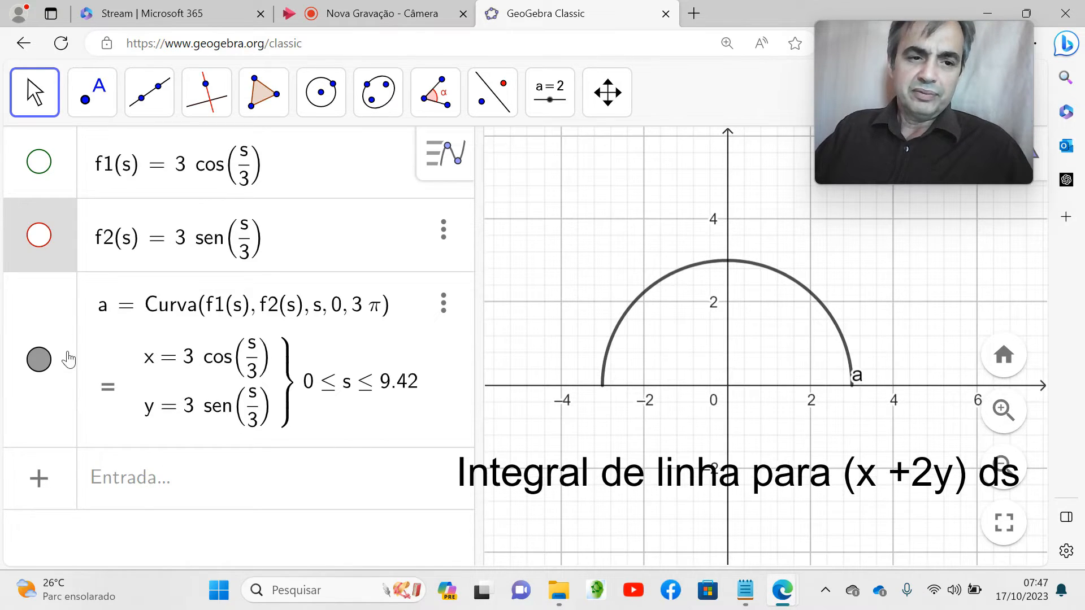
# - Enter the expression h(s) = f1(s) + f2(s) in a new entry
pyautogui.click(142, 492)
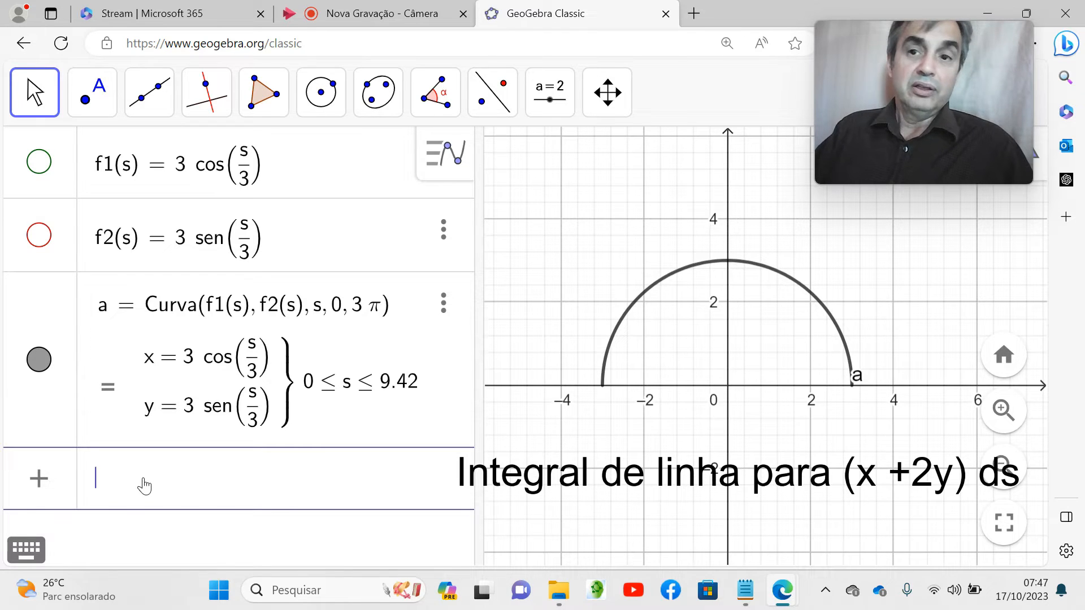
pyautogui.write('h(s) ')
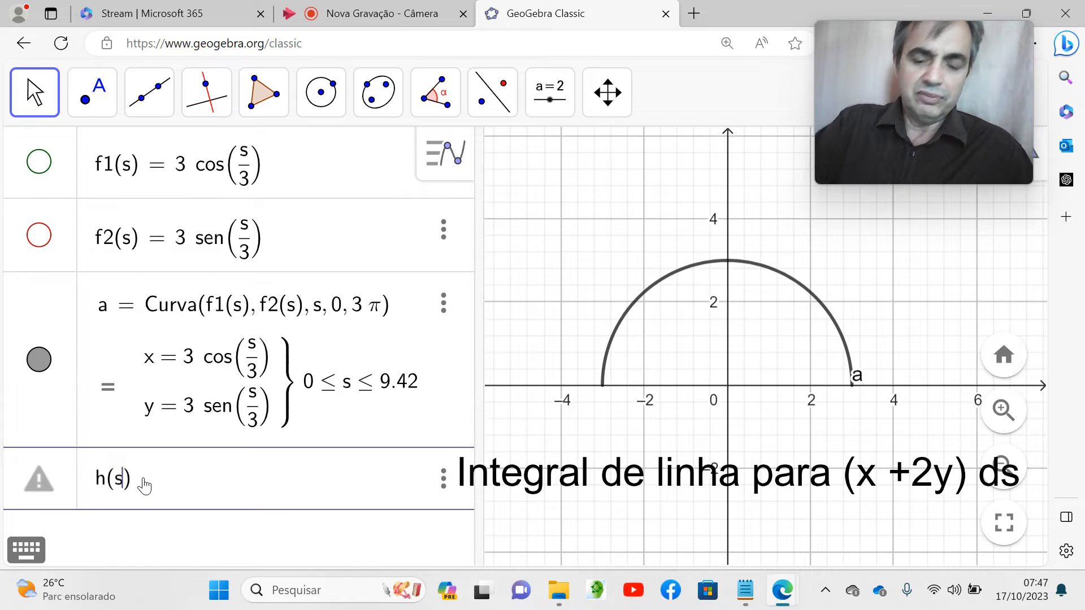
pyautogui.write('= ')
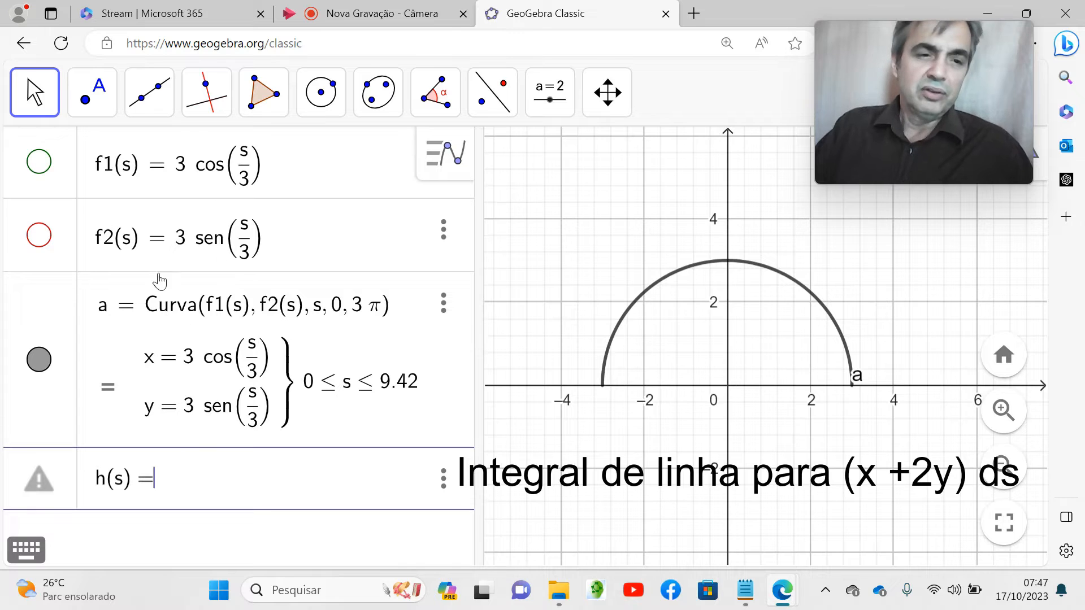
pyautogui.write('f1')
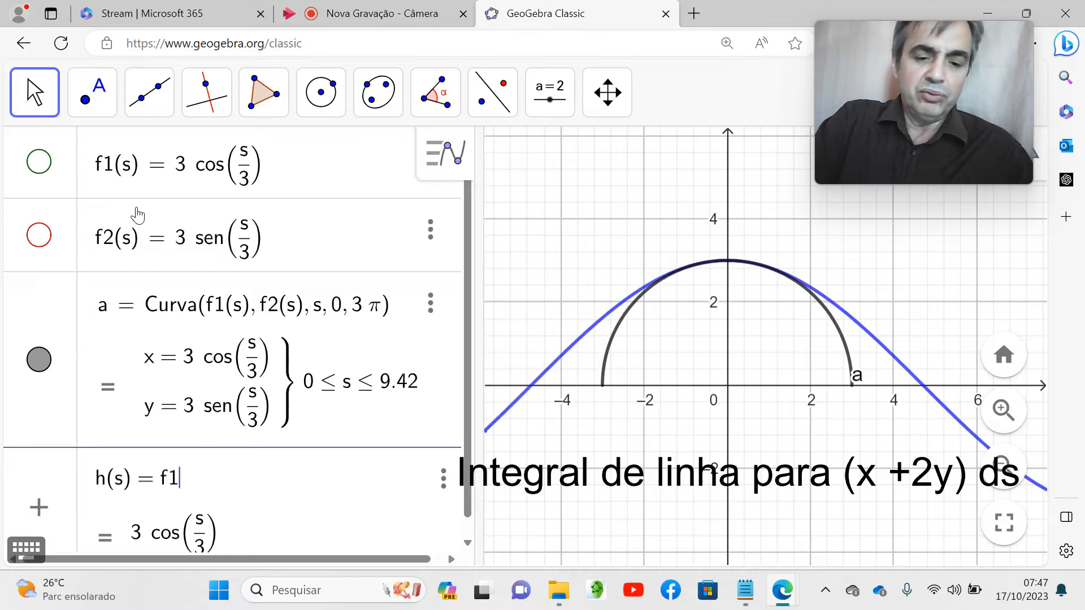
pyautogui.write('(s')
pyautogui.press('Return')
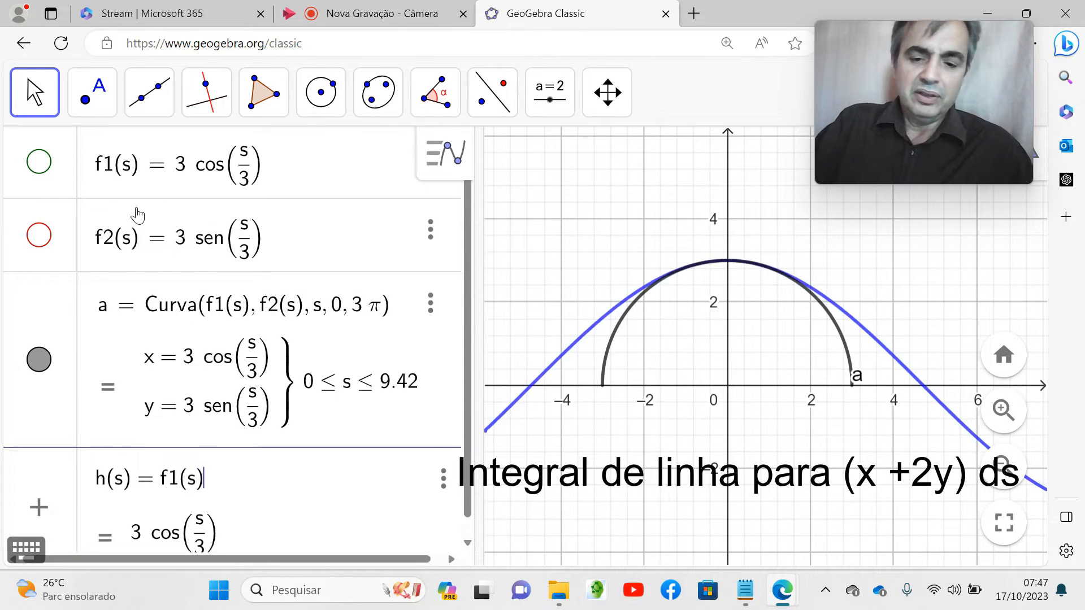
pyautogui.write('+ ')
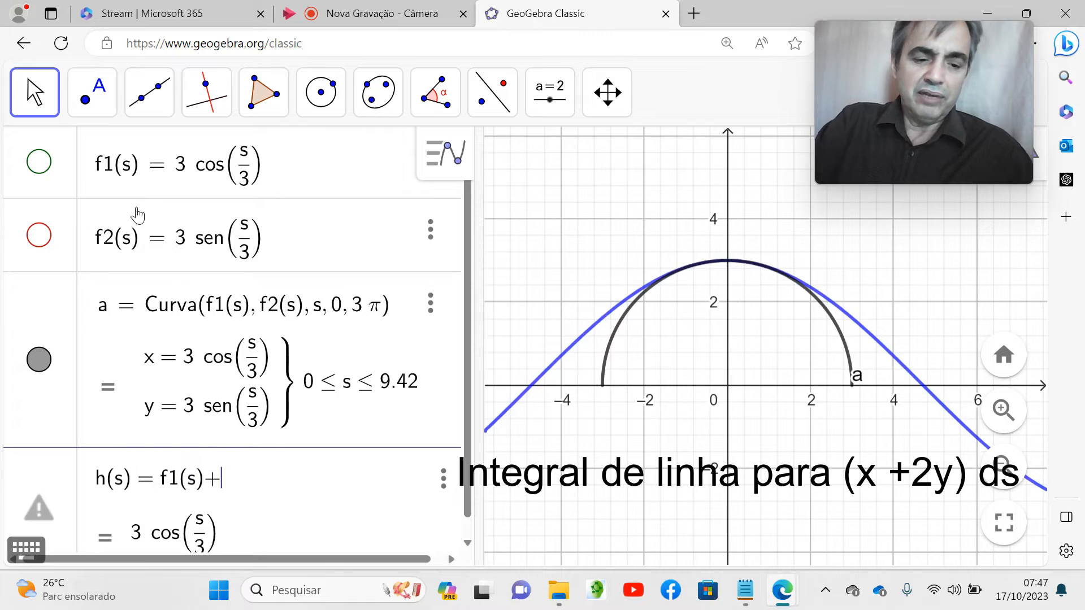
pyautogui.write('f2(s')
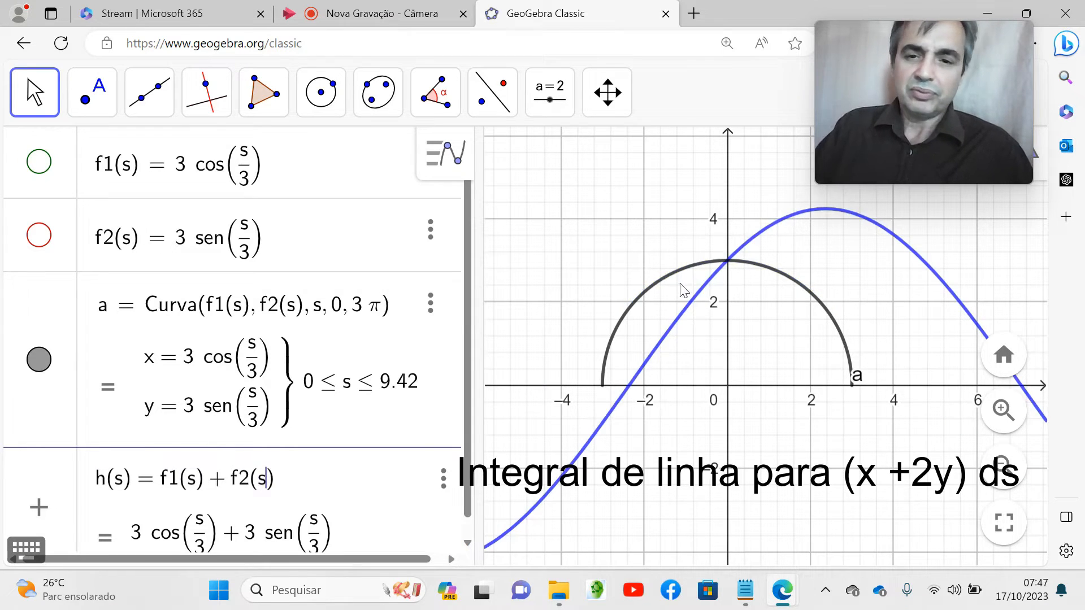
# - Multiply f2(s) by 2 in the expression for h(s), and create the function h(s) = f1(s) + 2 f2(s)
pyautogui.scroll(-1, 685, 286)
pyautogui.press('Return')
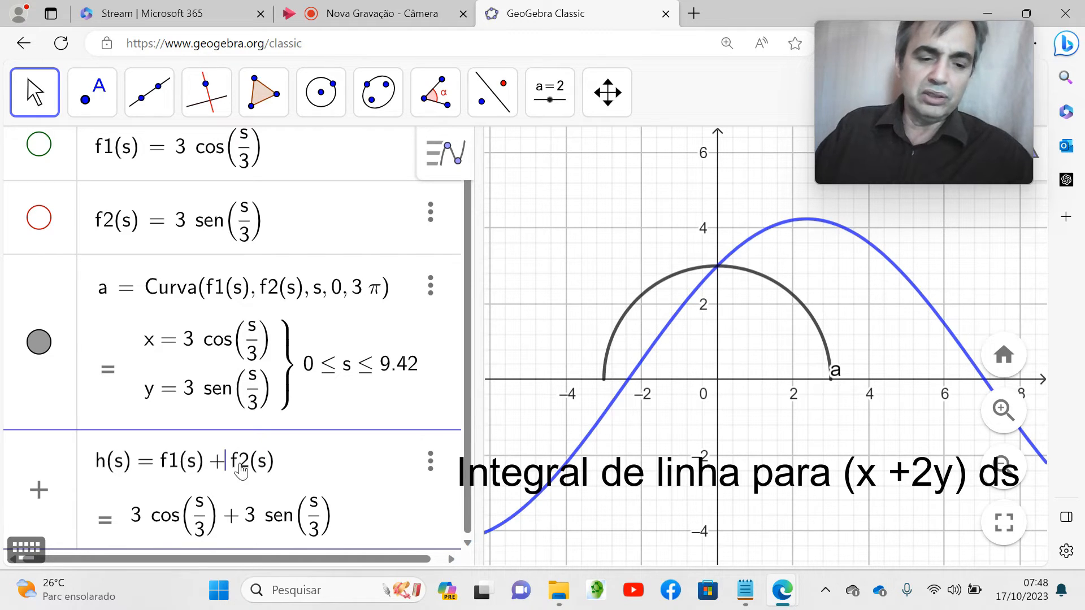
pyautogui.write('2')
pyautogui.write('*')
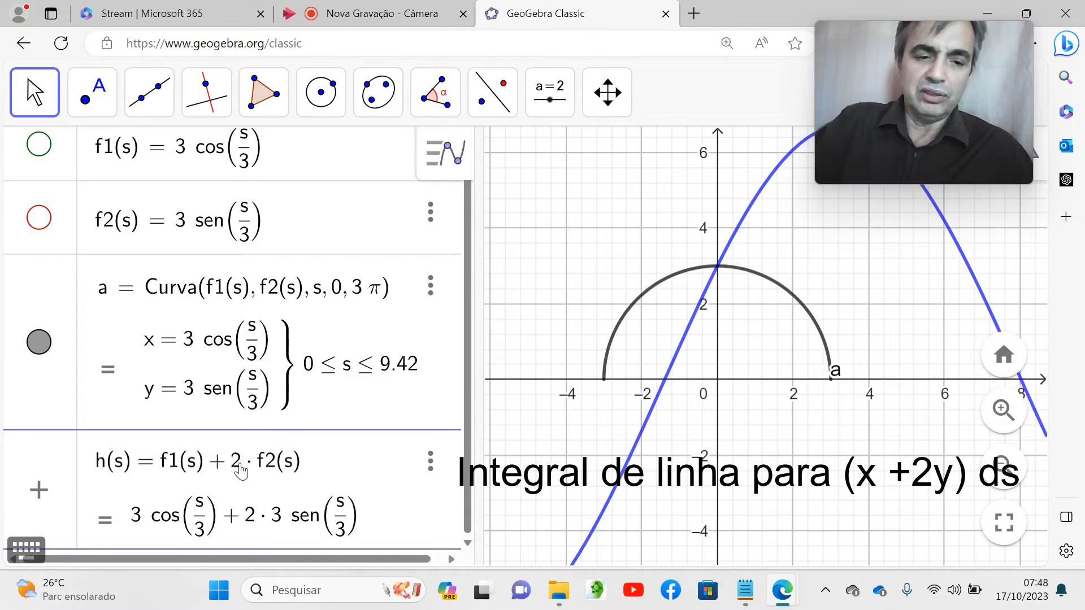
pyautogui.click(317, 475)
pyautogui.press('Return')
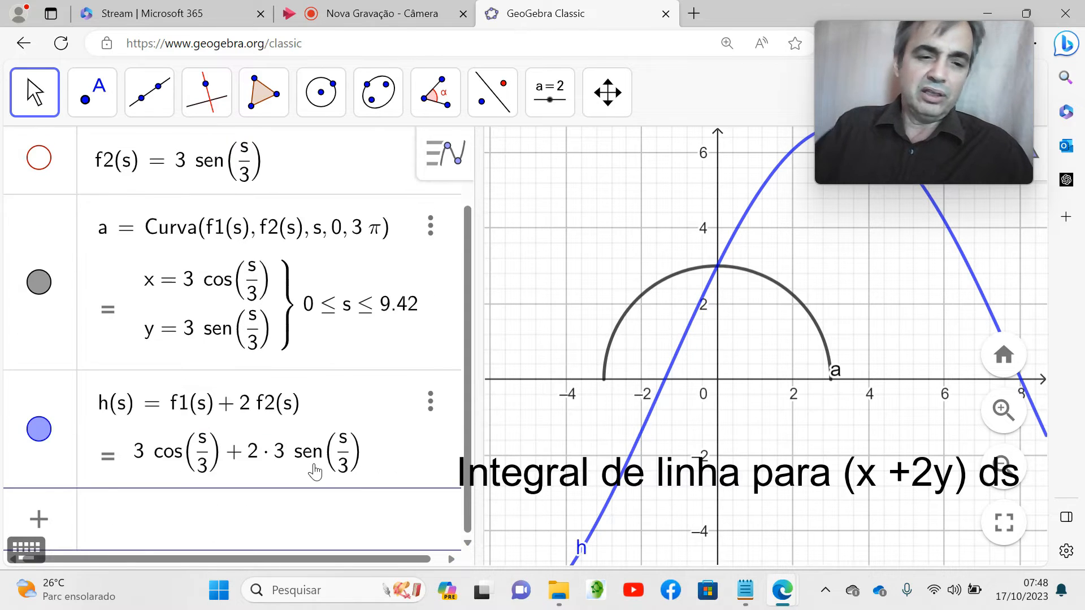
# - Insert the Integral command template with a function and initial and final x values in a new entry
pyautogui.click(257, 422)
pyautogui.click(230, 522)
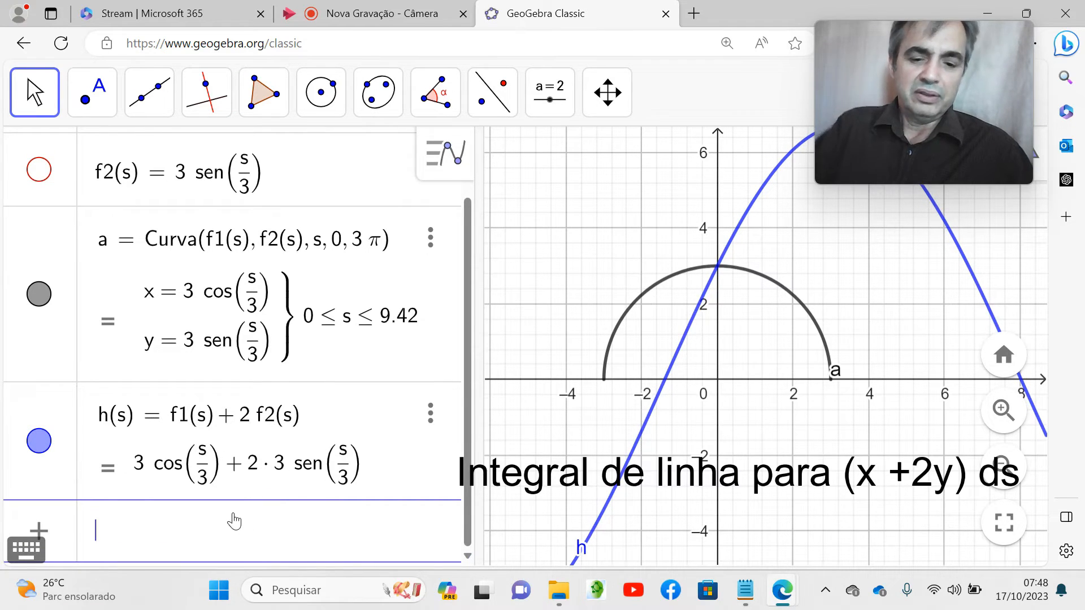
pyautogui.write('in')
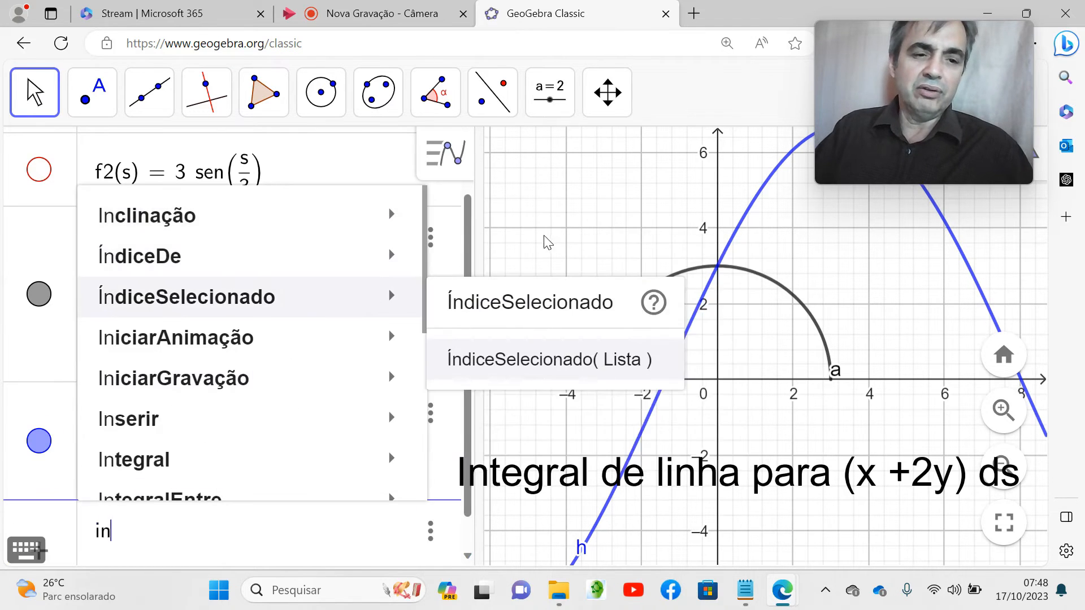
pyautogui.moveTo(293, 225)
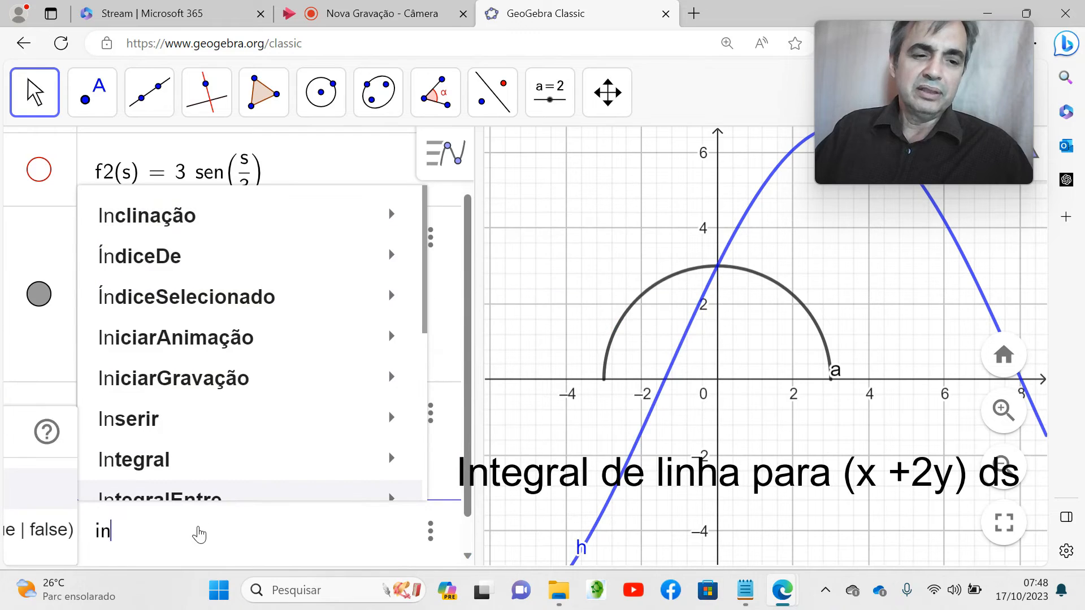
pyautogui.write('te')
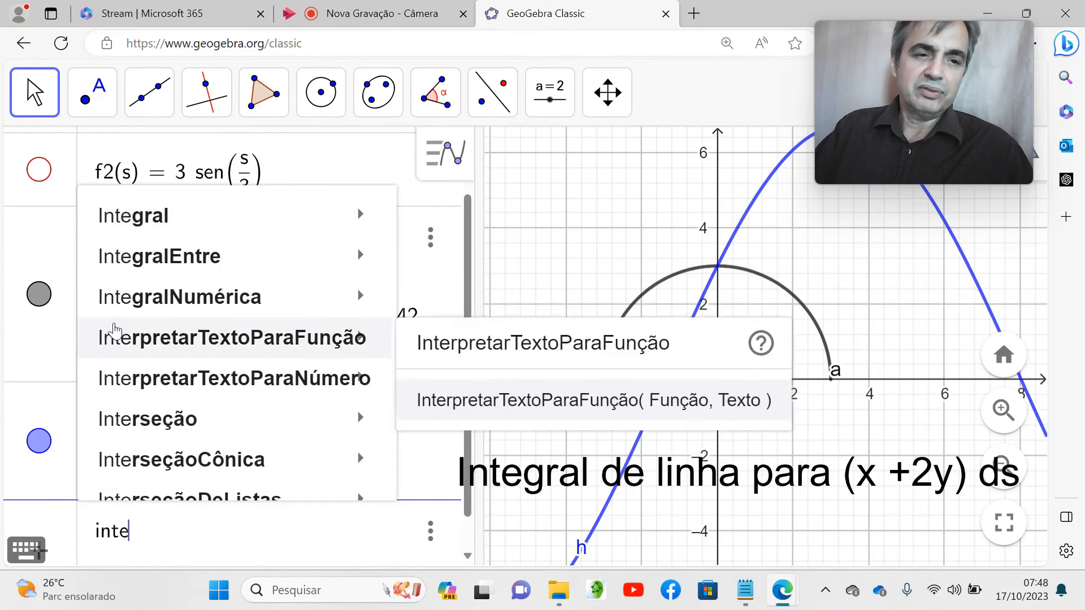
pyautogui.moveTo(148, 221)
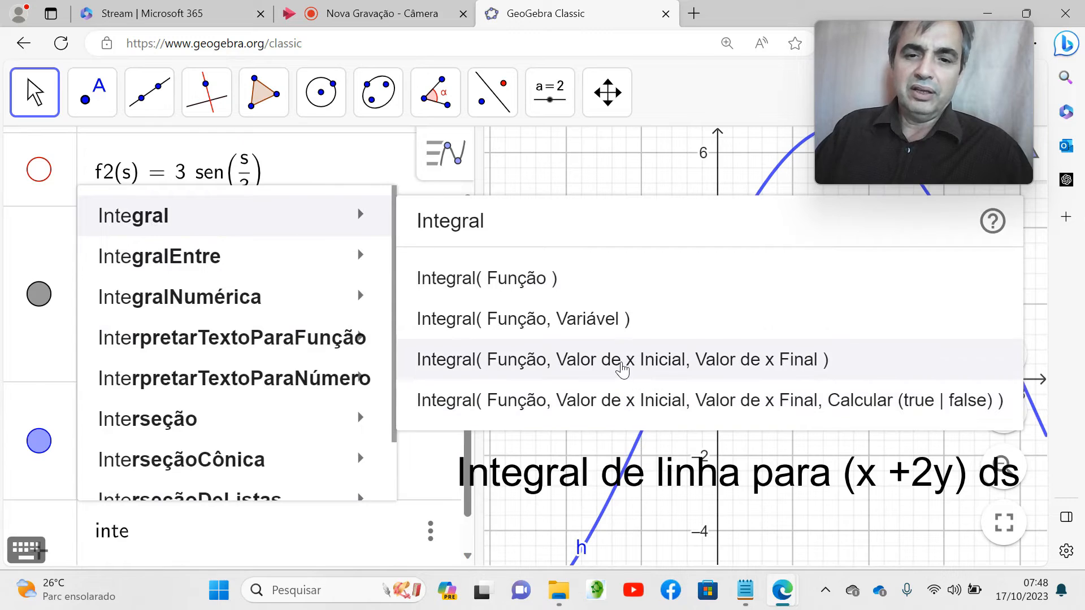
pyautogui.click(620, 364)
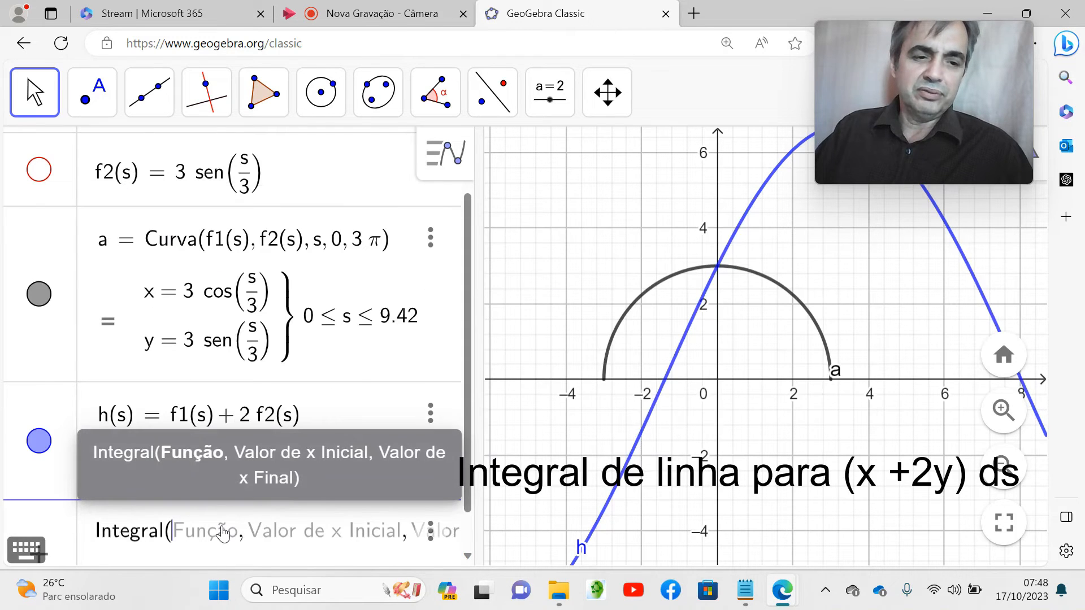
# - Fill the Integral command's function with h(s) and its initial x value with 0
pyautogui.write('h')
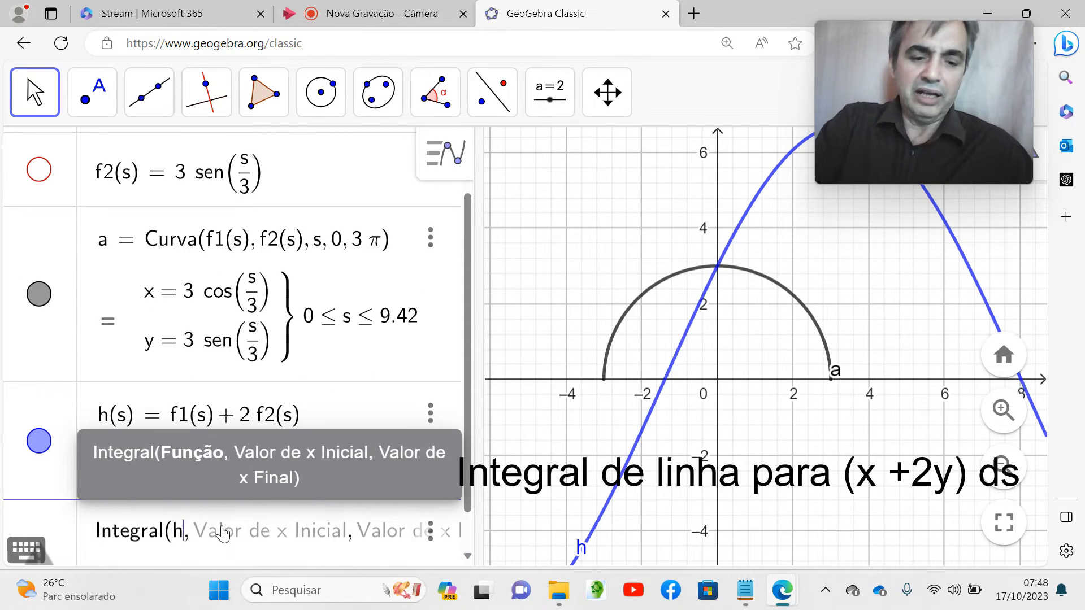
pyautogui.write('(s),')
pyautogui.click(232, 535)
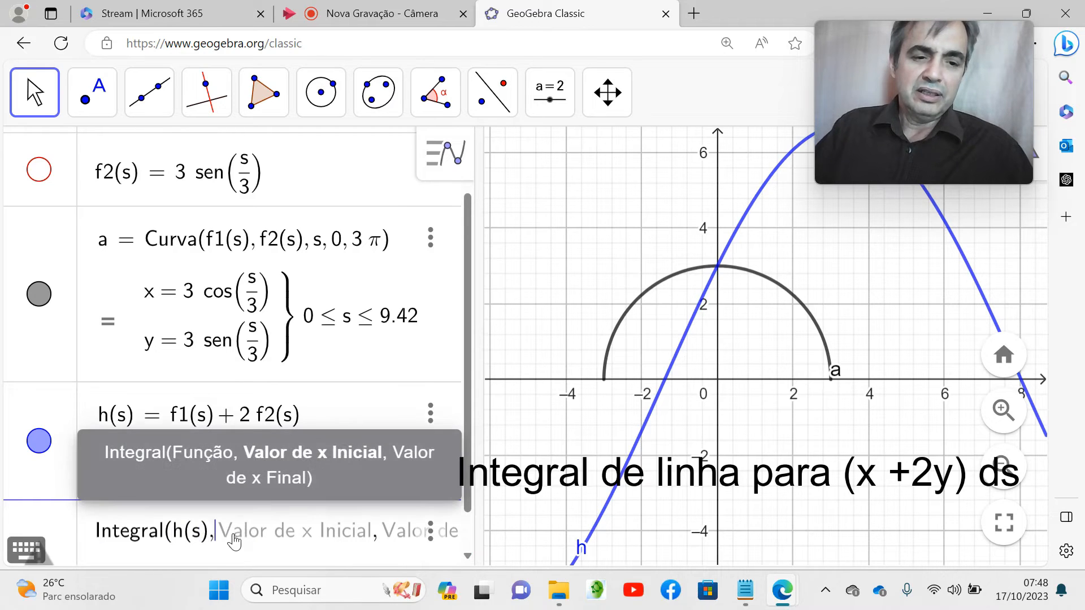
pyautogui.write('0,')
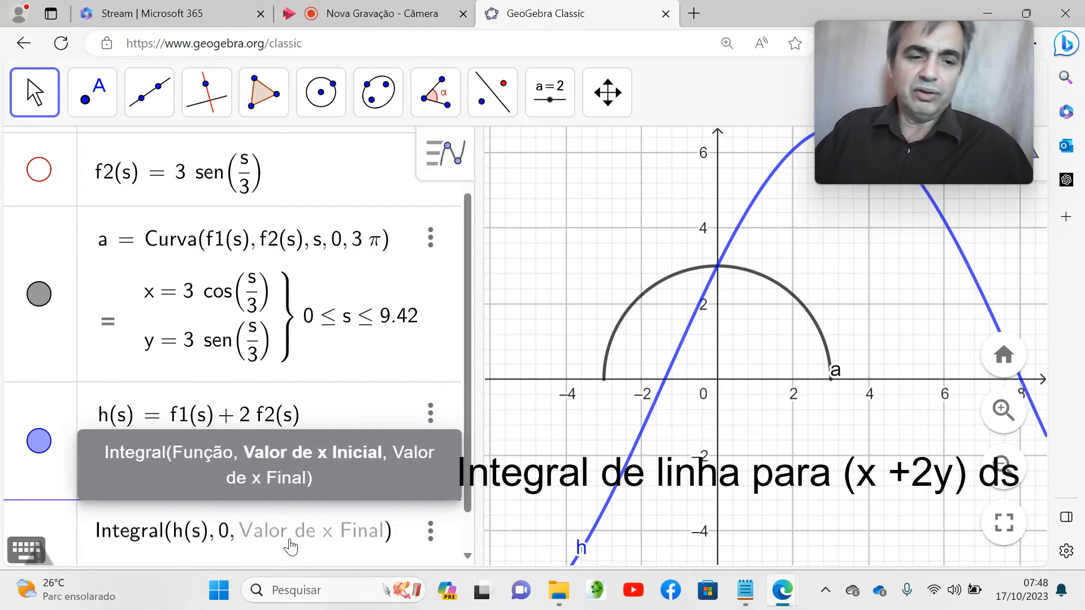
# - Try to enter π as the Integral command's final x value and evaluate the integral of h(s)
pyautogui.click(277, 537)
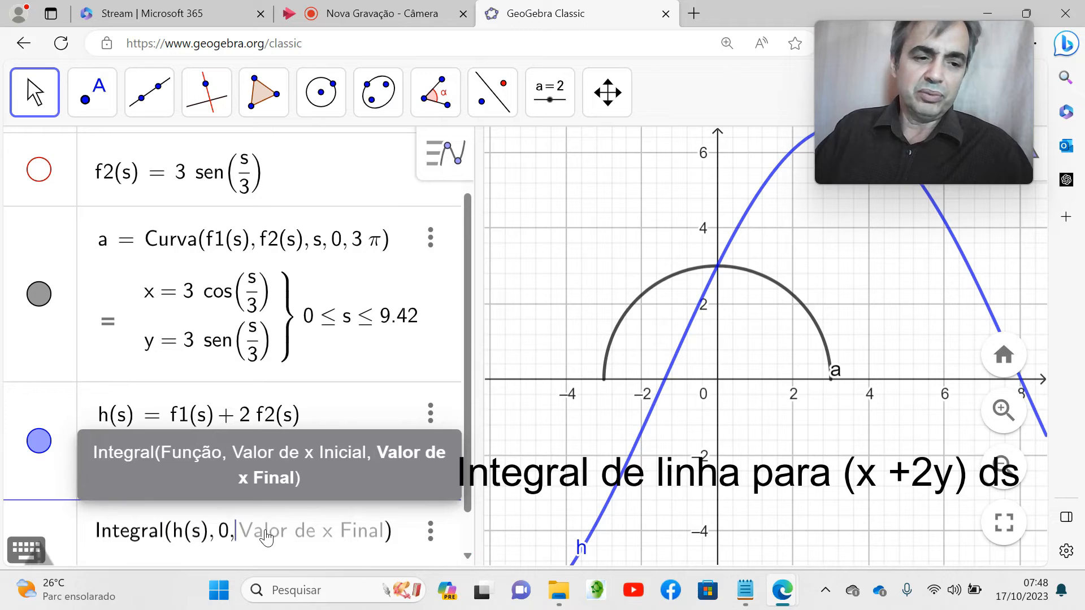
pyautogui.click(27, 550)
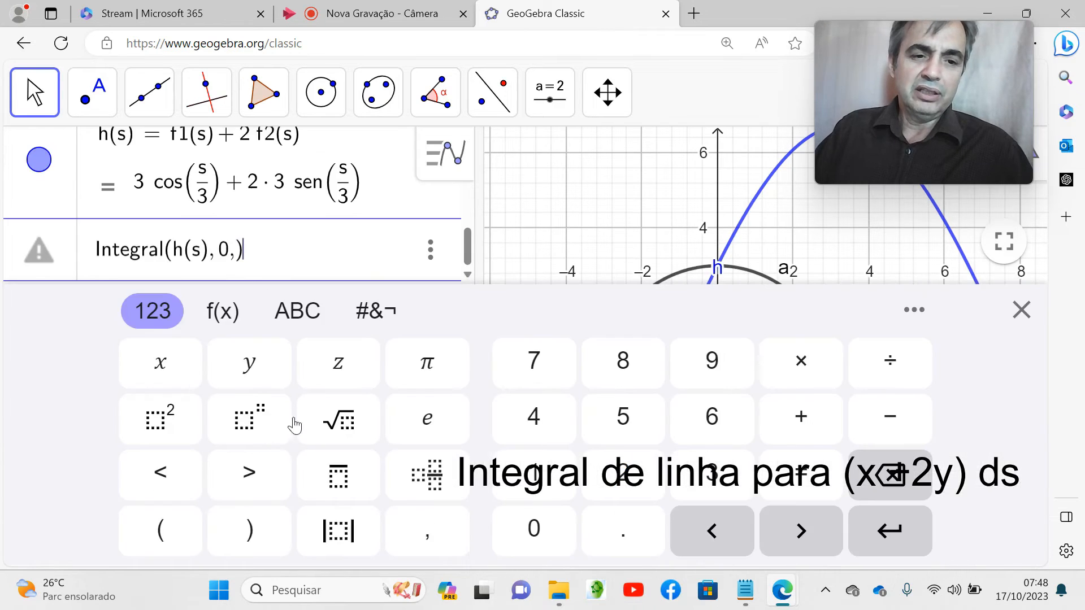
pyautogui.click(424, 366)
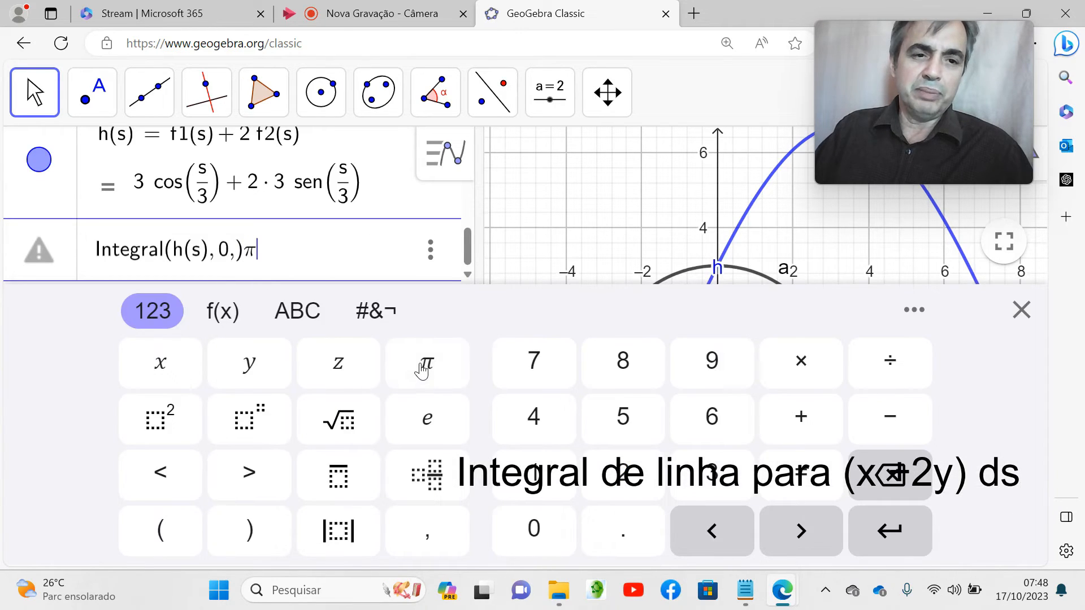
pyautogui.write(')')
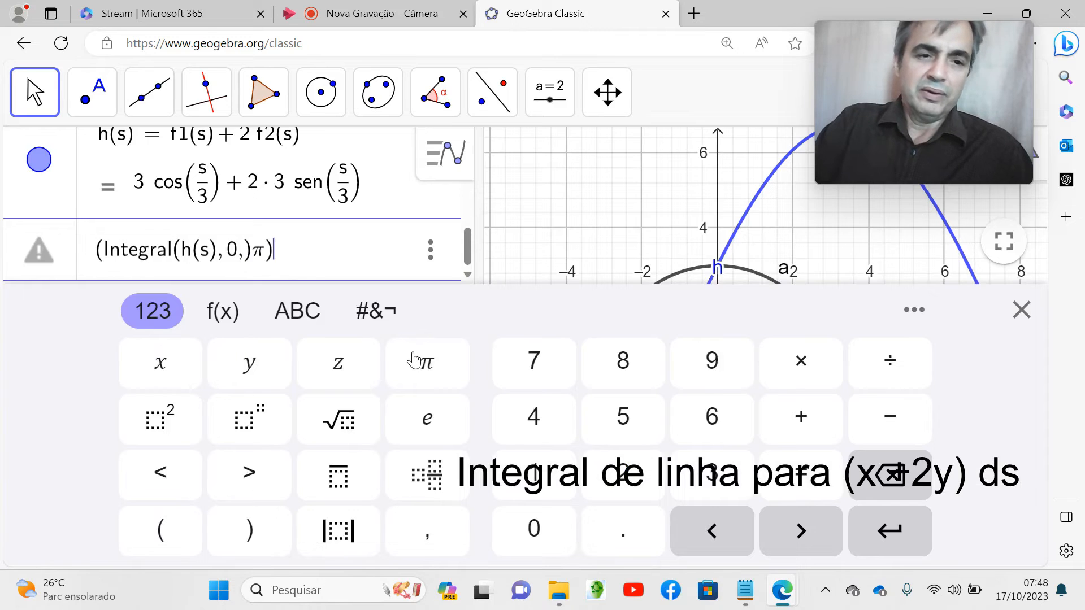
pyautogui.press('Return')
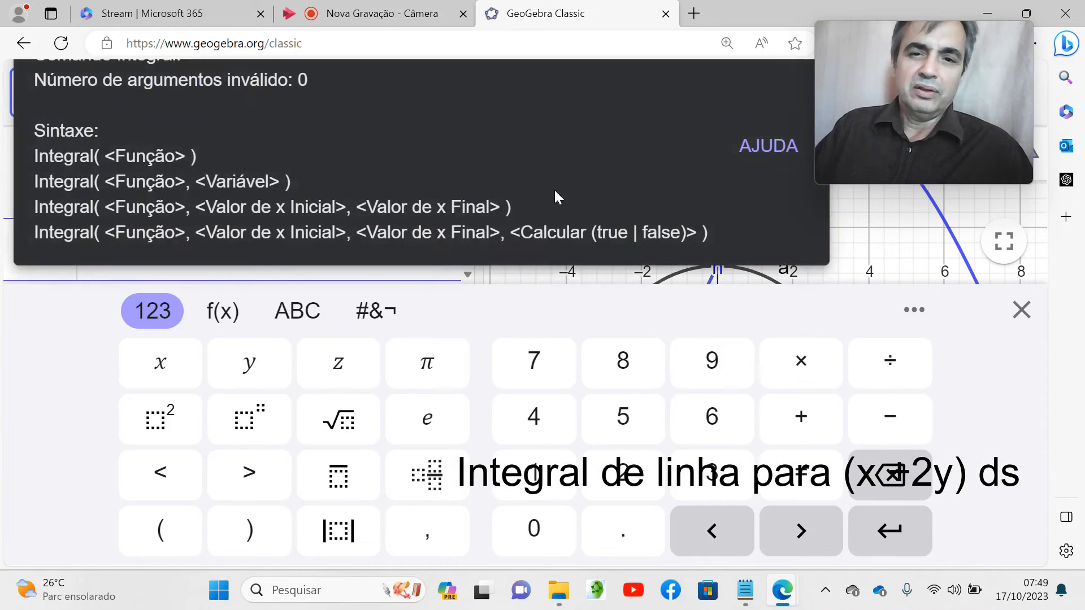
pyautogui.click(559, 190)
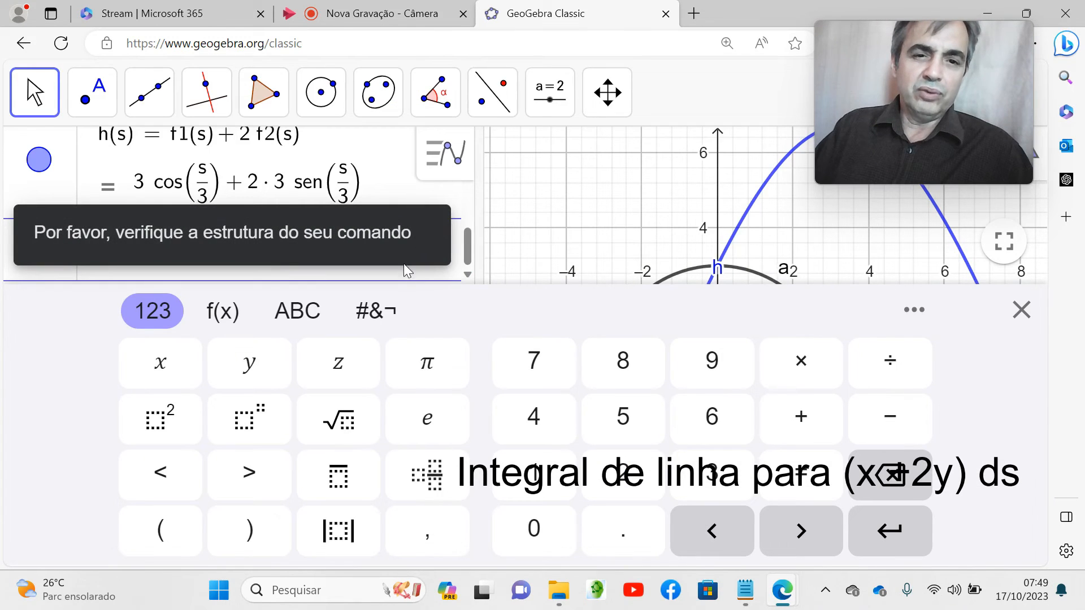
pyautogui.click(1022, 311)
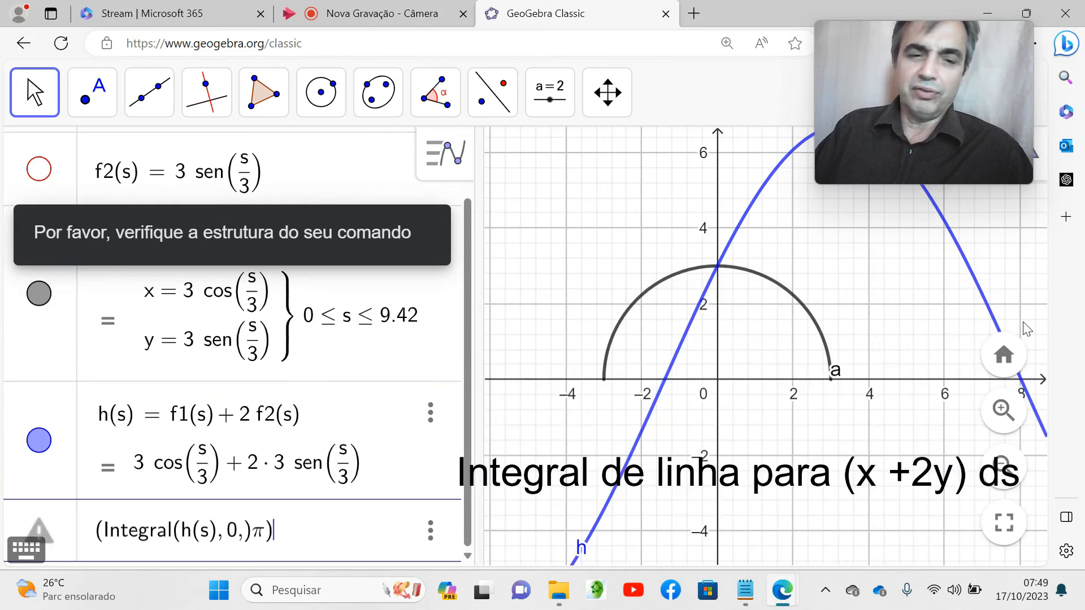
# - Correct the entry to Integral(h(s), 0, 3π) and compute the definite integral
pyautogui.click(251, 536)
pyautogui.press('BackSpace')
pyautogui.press('BackSpace')
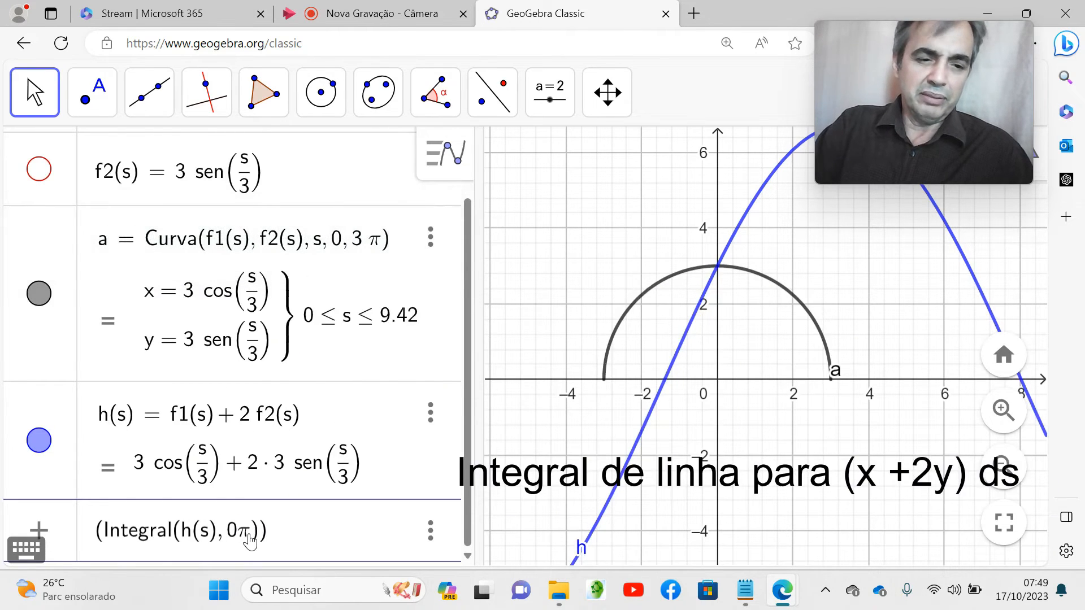
pyautogui.write(',3')
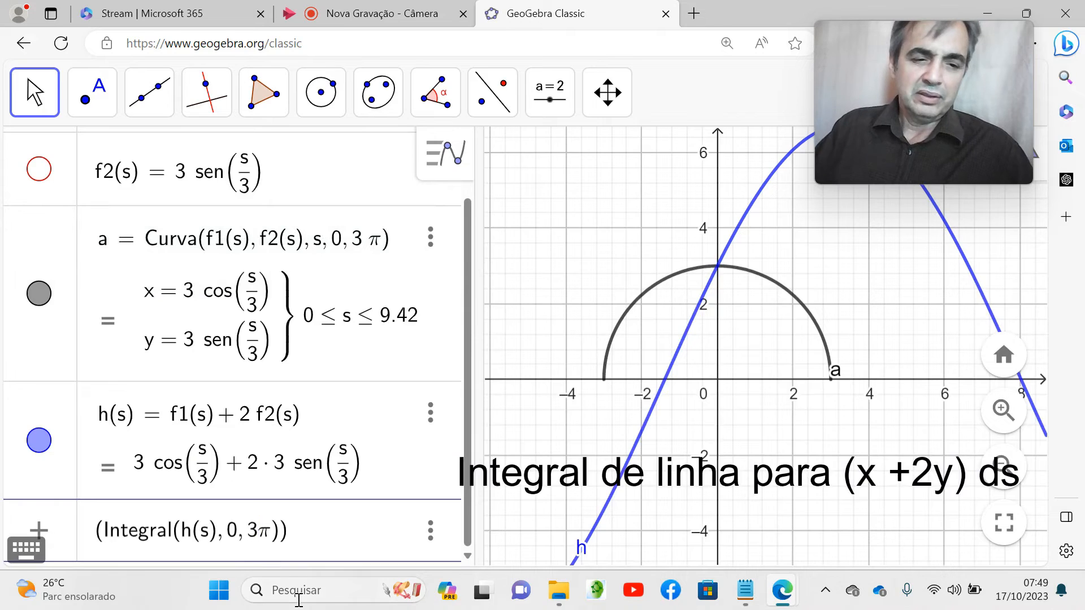
pyautogui.press('Return')
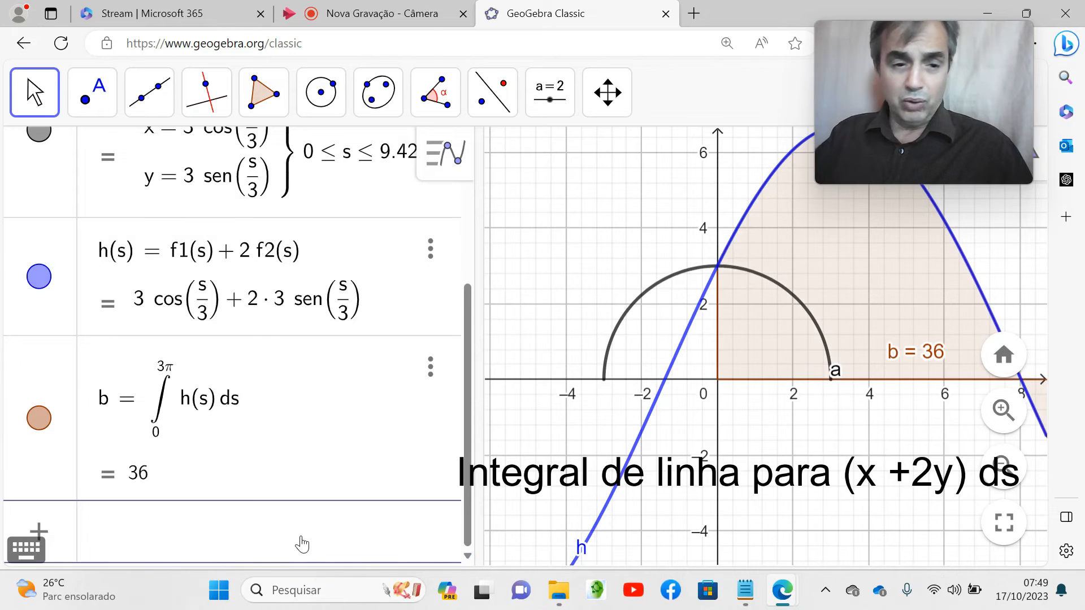
# - Hide the parametric curve a and the function h(s) in the graph
pyautogui.scroll(3, 207, 461)
pyautogui.scroll(1, 206, 461)
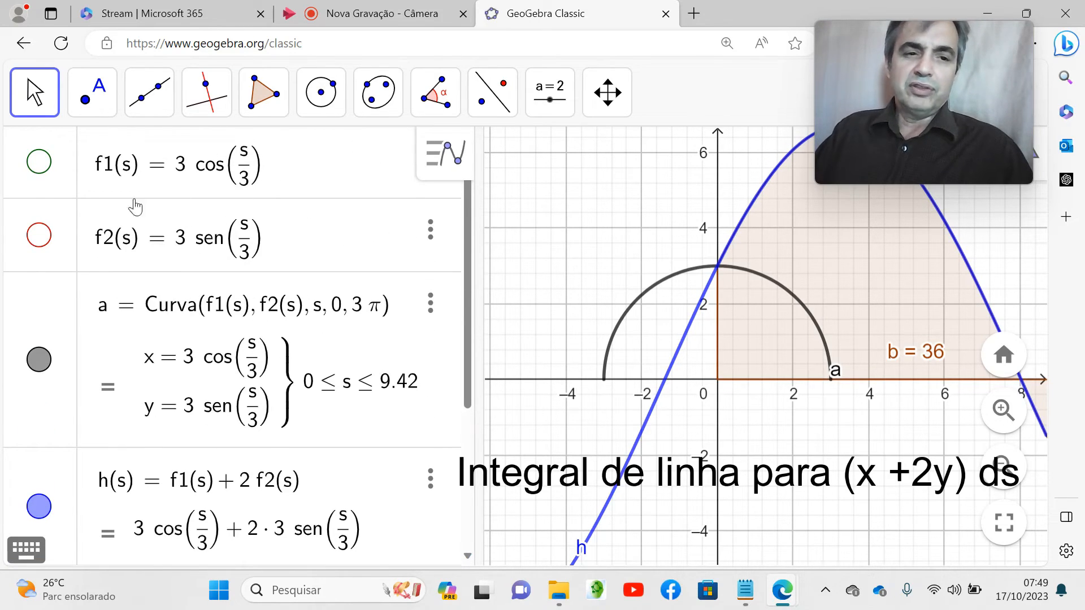
pyautogui.click(37, 362)
pyautogui.click(38, 506)
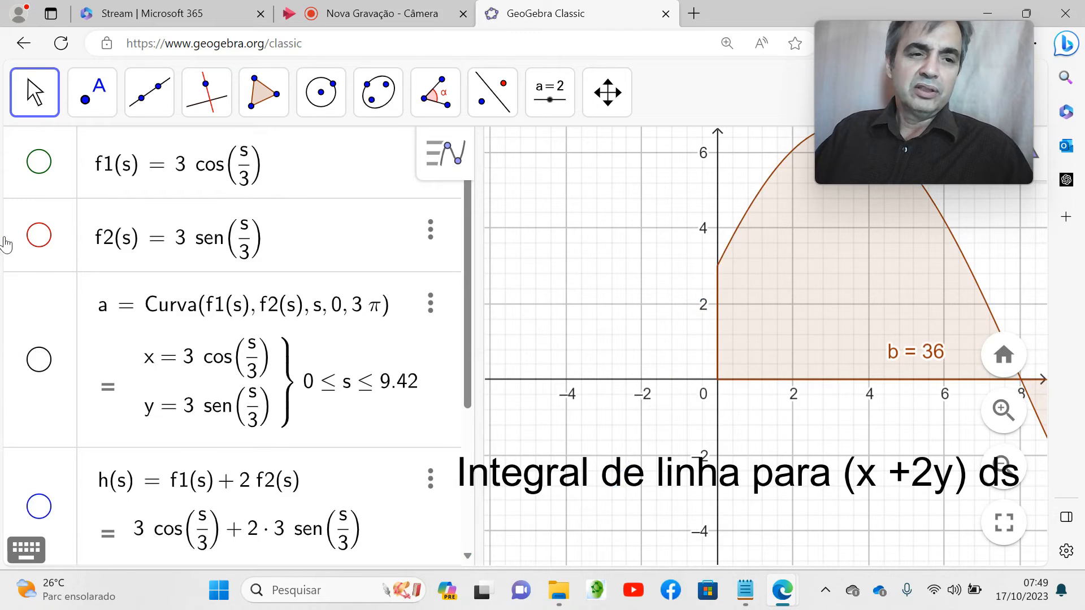
# - Switch the graph of f1(s) on and off to view it against the integral area, leaving it hidden
pyautogui.click(47, 174)
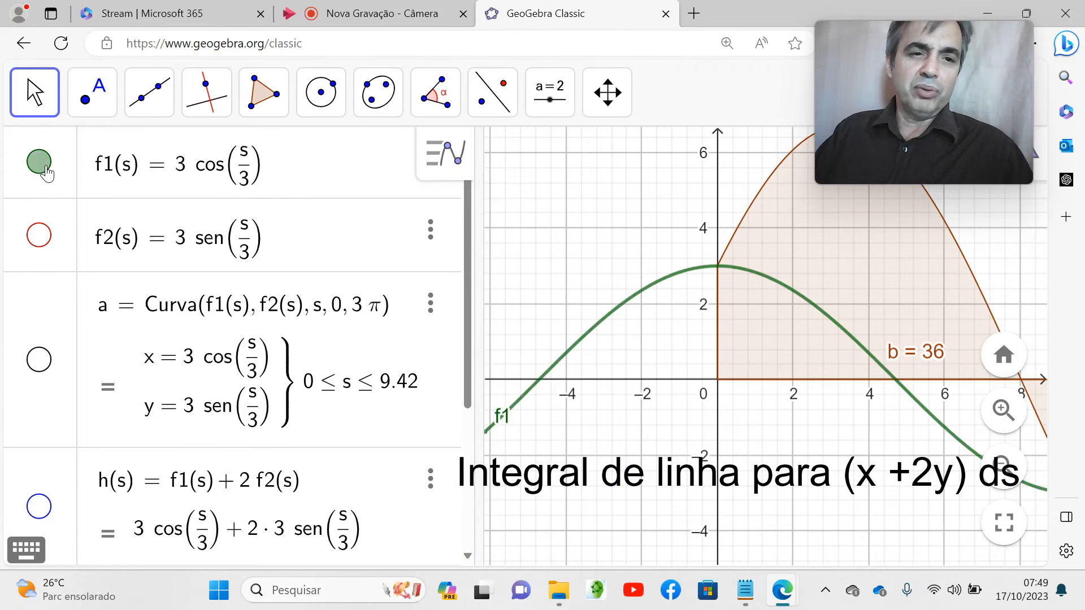
pyautogui.click(46, 170)
pyautogui.click(47, 169)
pyautogui.click(46, 169)
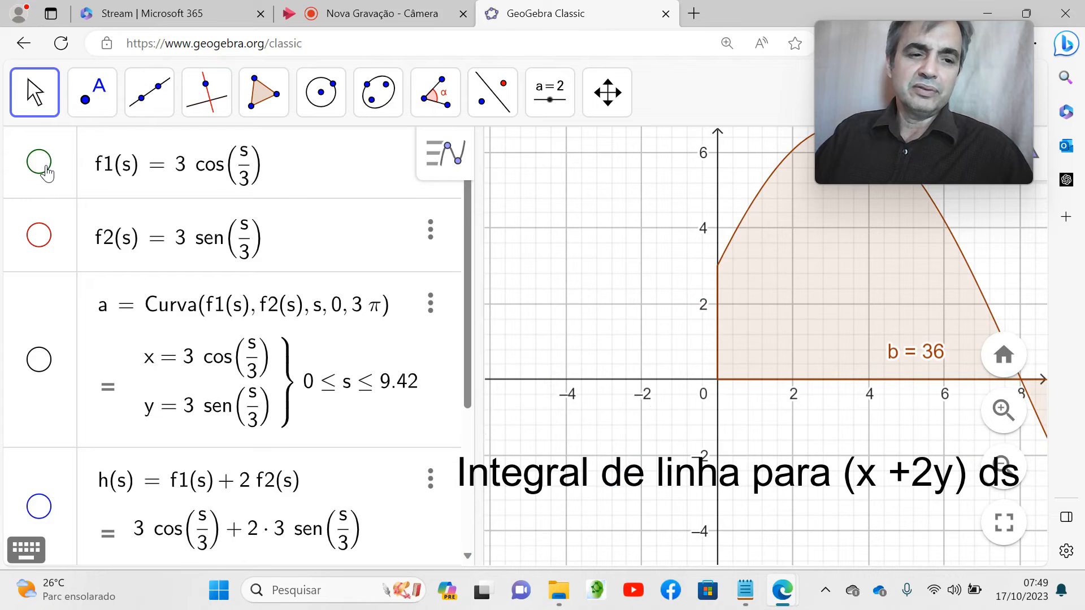
# - Hide the shaded area of integral b in the graph
pyautogui.scroll(-1, 85, 344)
pyautogui.scroll(-4, 85, 343)
pyautogui.click(39, 516)
pyautogui.scroll(5, 85, 452)
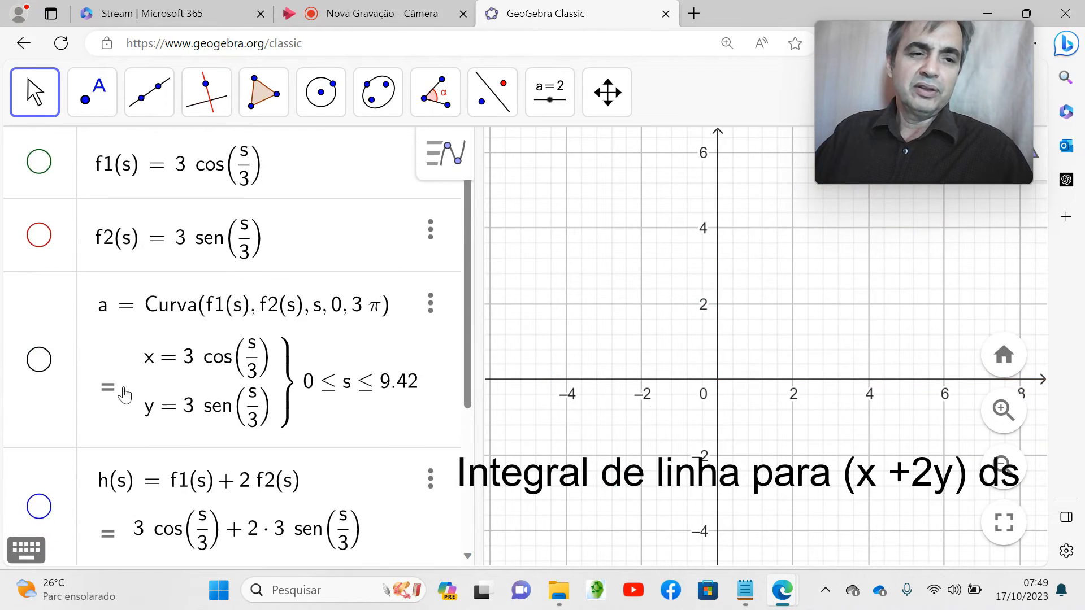
# - Toggle the graphs of f1(s) and f2(s) to examine each one separately and both together
pyautogui.click(42, 173)
pyautogui.click(40, 170)
pyautogui.click(40, 169)
pyautogui.click(39, 167)
pyautogui.click(38, 237)
pyautogui.click(37, 236)
pyautogui.click(36, 237)
pyautogui.click(36, 238)
pyautogui.click(36, 238)
pyautogui.click(36, 239)
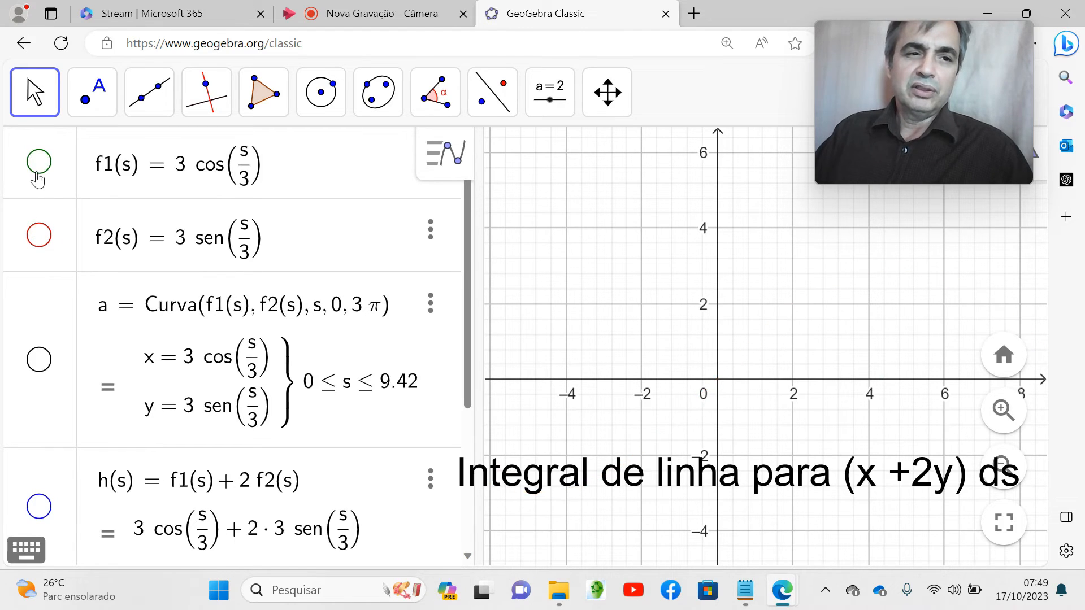
pyautogui.click(37, 171)
pyautogui.click(48, 236)
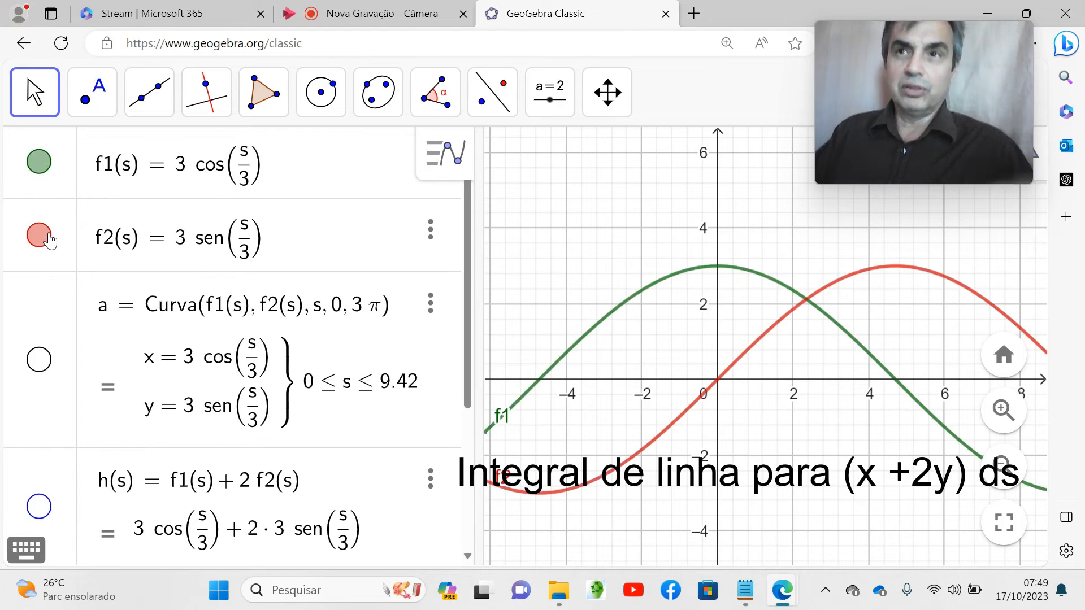
# - Hide the graphs of f1(s) and f2(s) and show the parametric curve a
pyautogui.click(50, 241)
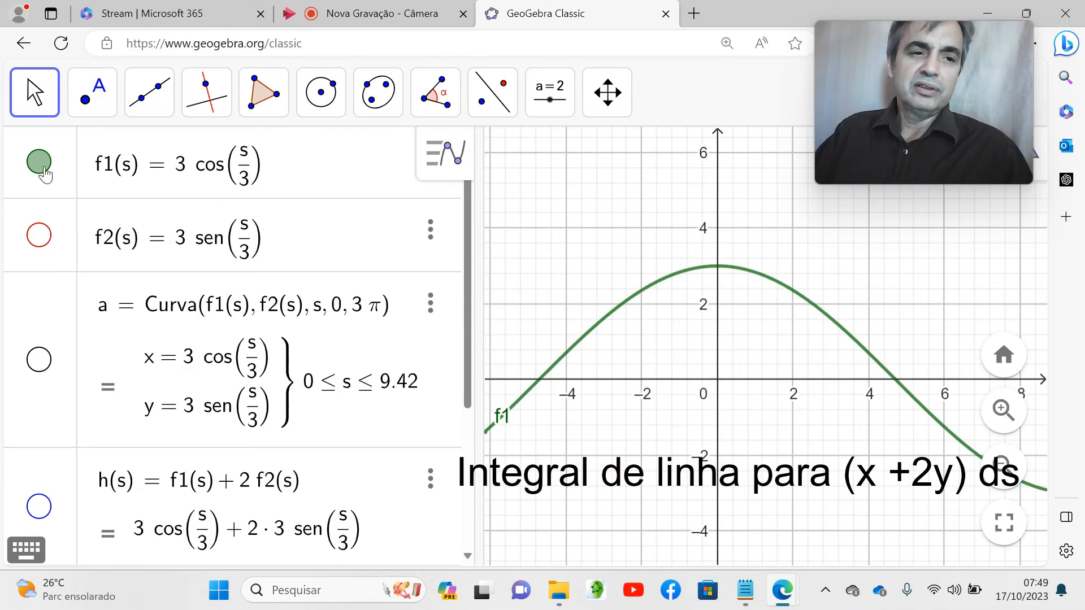
pyautogui.click(43, 172)
pyautogui.click(49, 365)
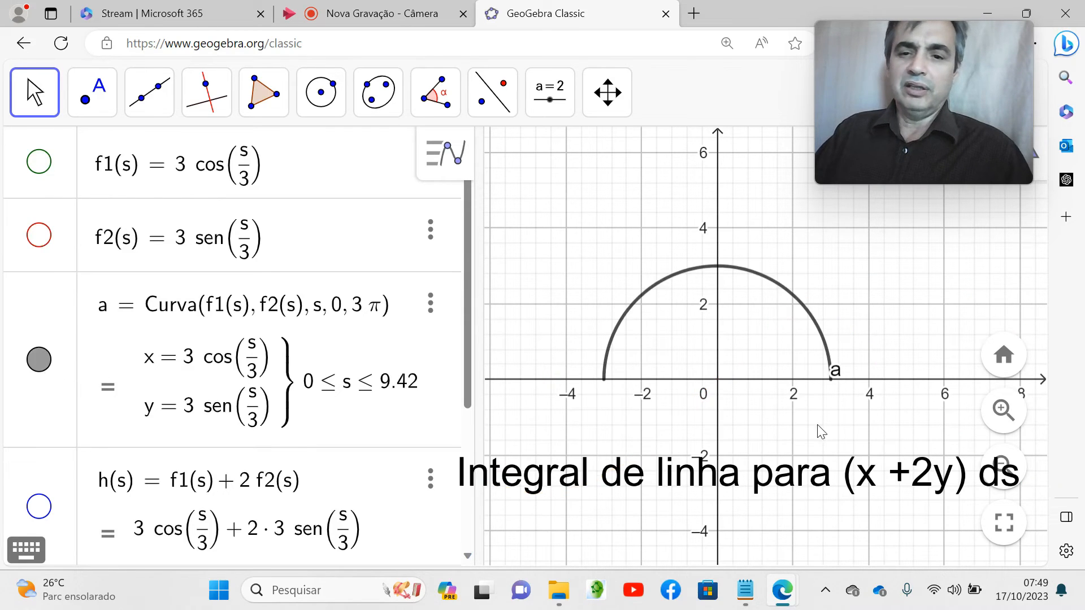
pyautogui.scroll(1, 838, 431)
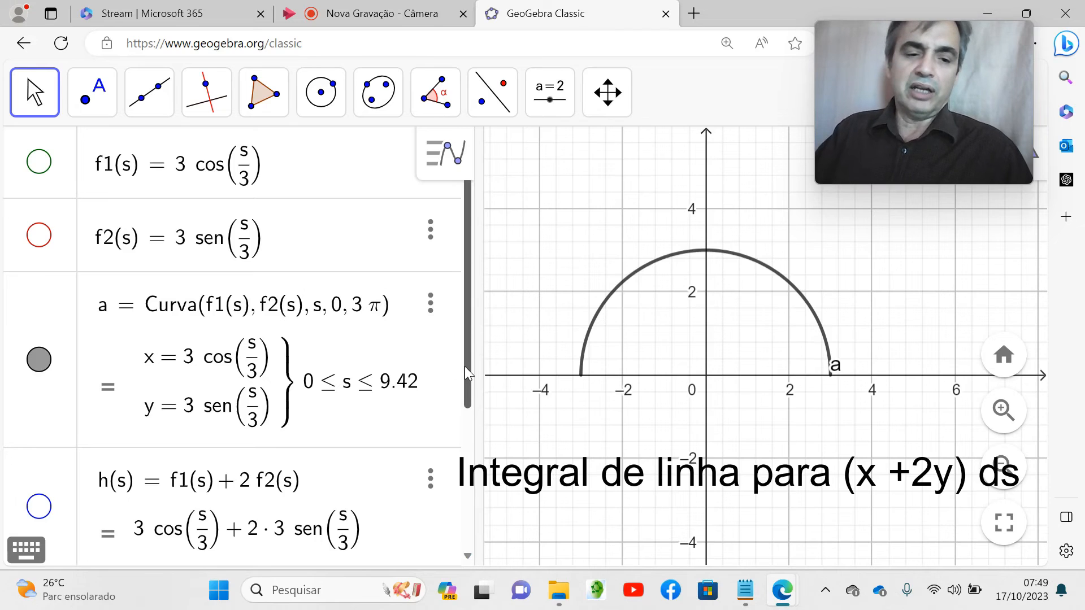
# - Toggle the graph of h(s) to compare it with the semicircular curve a, leaving h(s) hidden
pyautogui.scroll(-2, 466, 359)
pyautogui.scroll(-2, 458, 401)
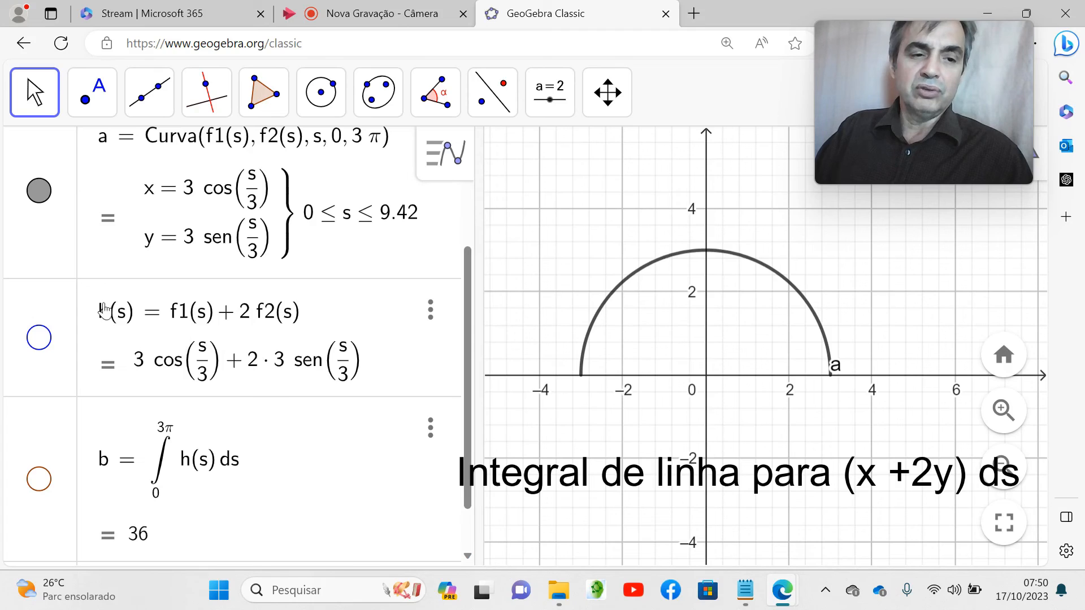
pyautogui.click(40, 342)
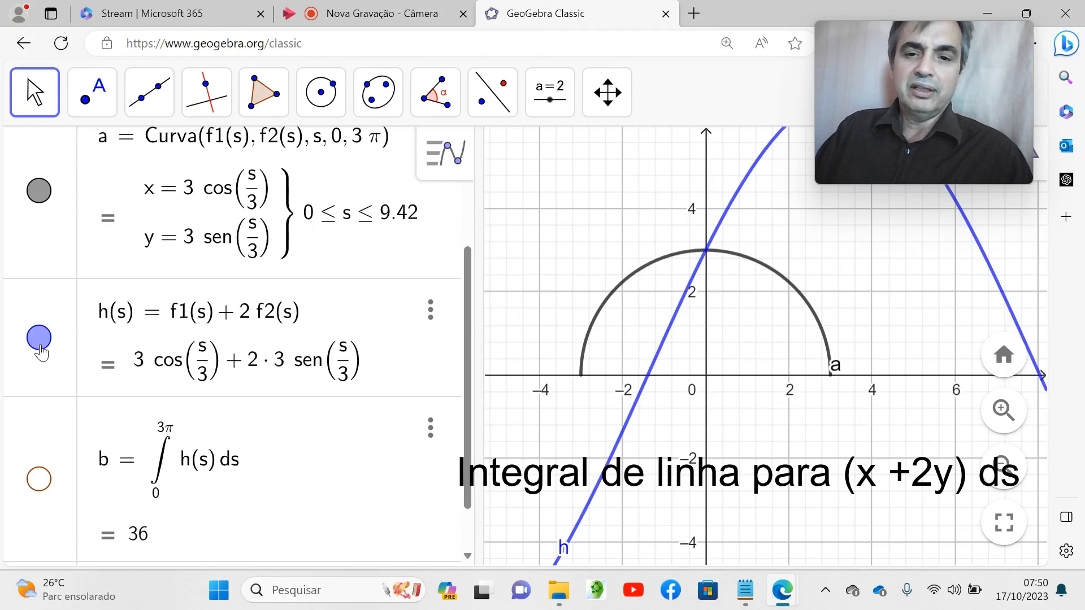
pyautogui.click(40, 346)
pyautogui.click(40, 347)
pyautogui.click(41, 347)
pyautogui.click(40, 346)
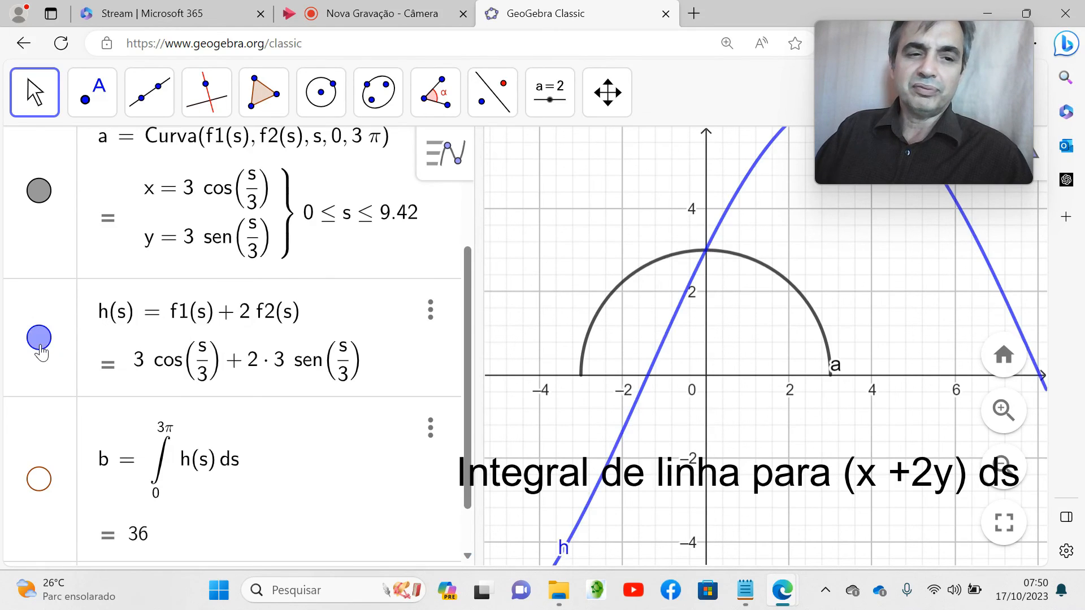
pyautogui.click(40, 347)
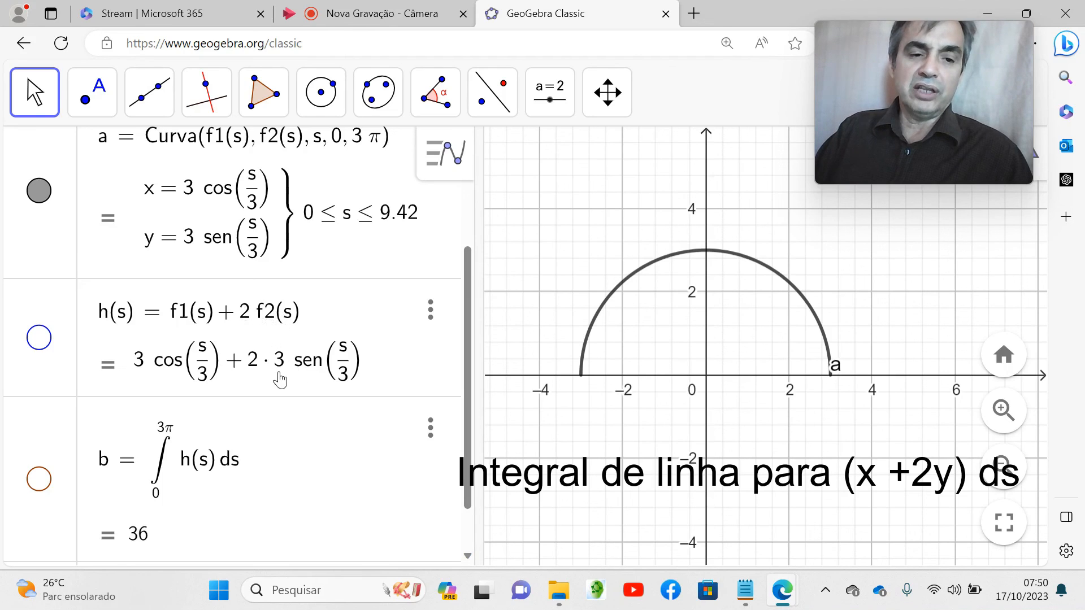
# - Show the complete shaded area of integral b alongside curve a in the graph
pyautogui.click(279, 466)
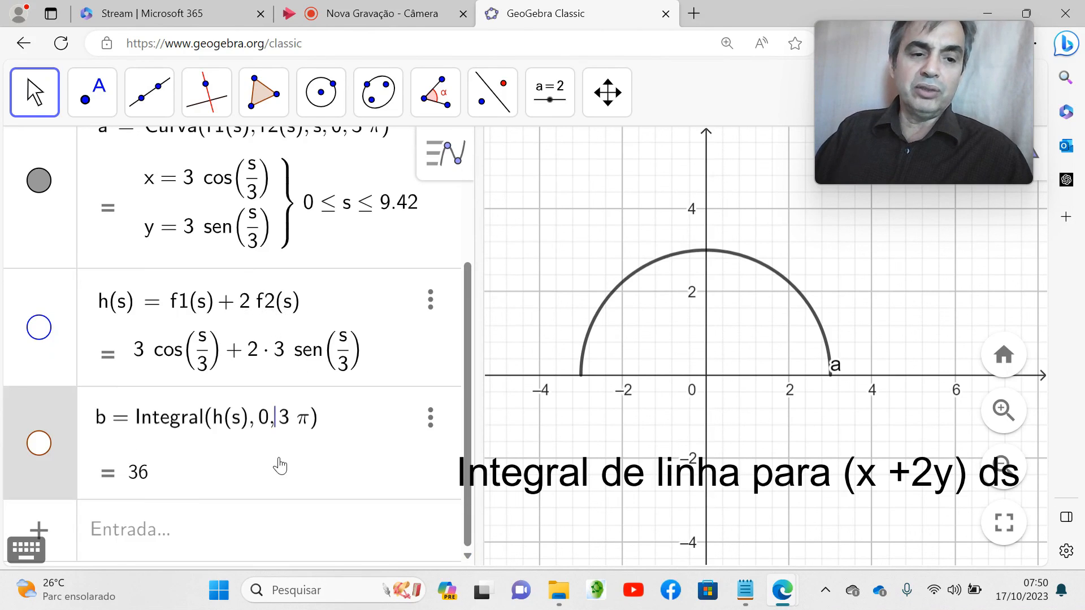
pyautogui.click(50, 446)
pyautogui.scroll(-2, 842, 327)
pyautogui.scroll(-2, 764, 389)
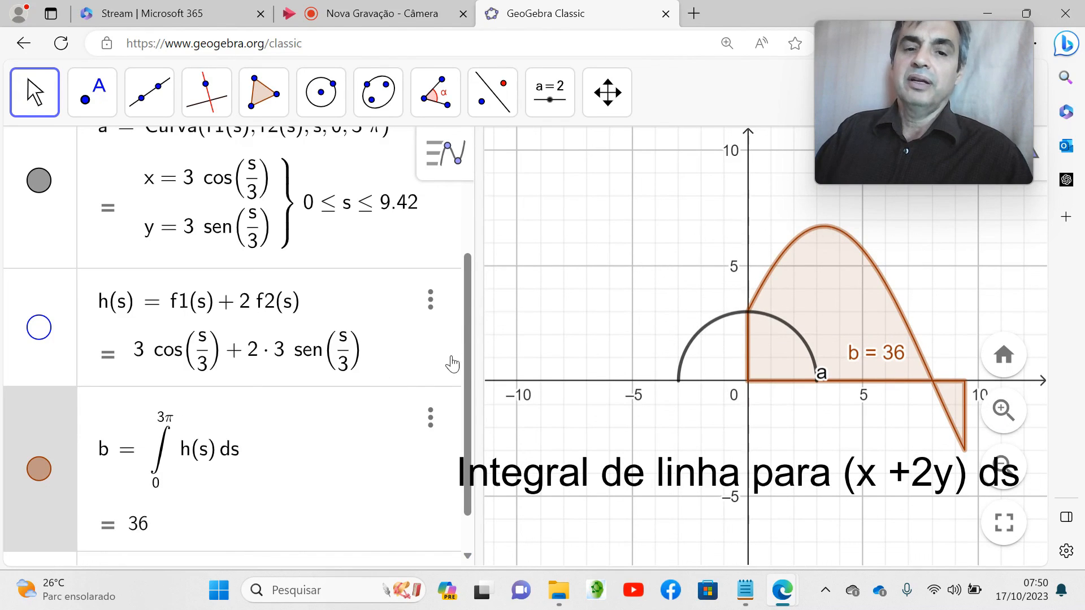
pyautogui.moveTo(469, 288); pyautogui.dragTo(461, 236)
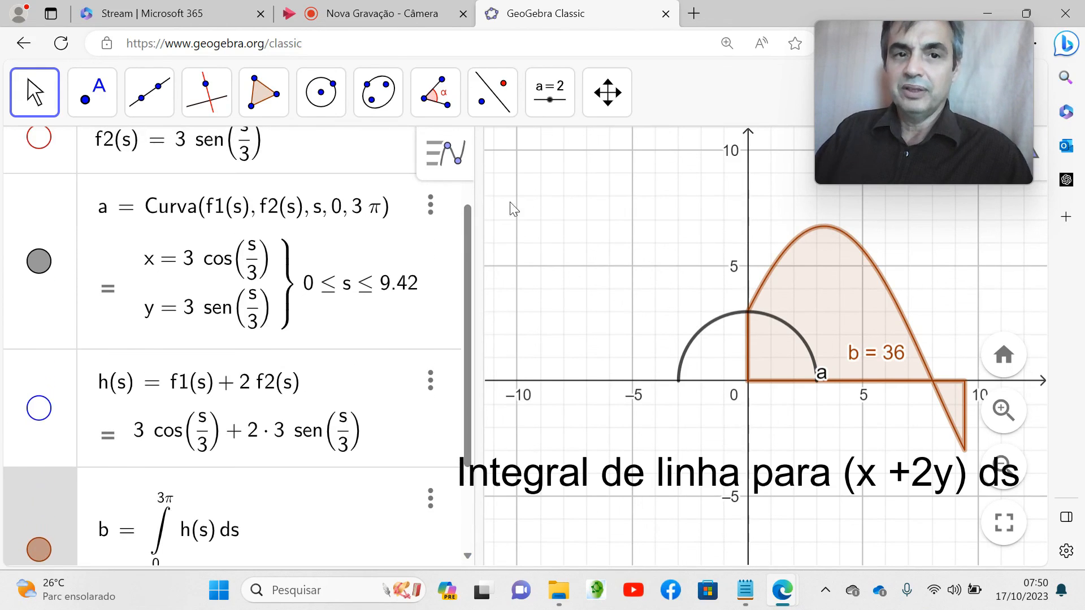
# - Switch to the Stream screen recording page in the browser
pyautogui.click(411, 7)
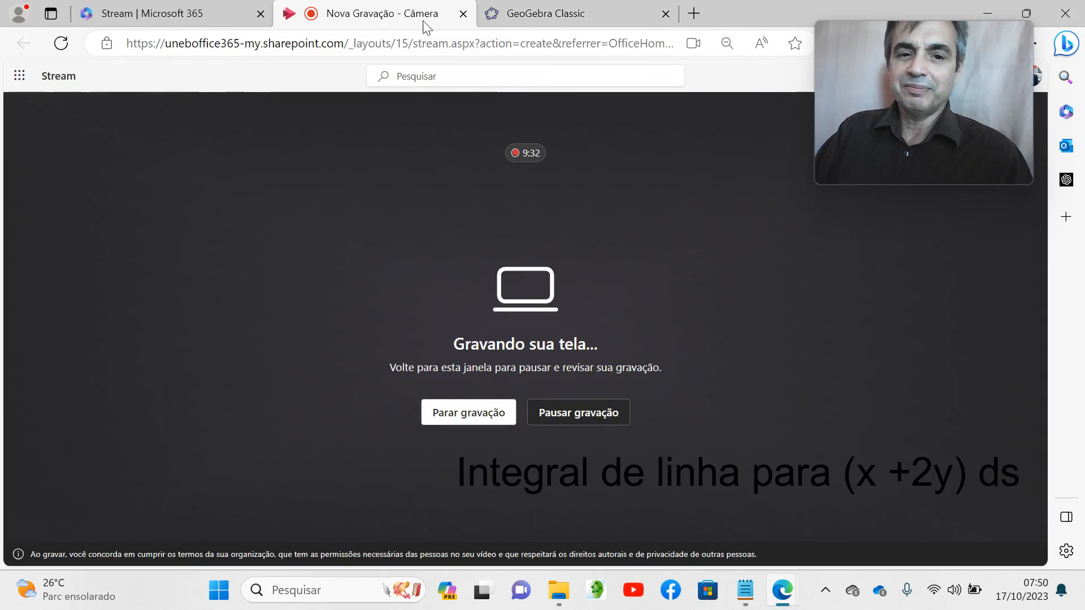